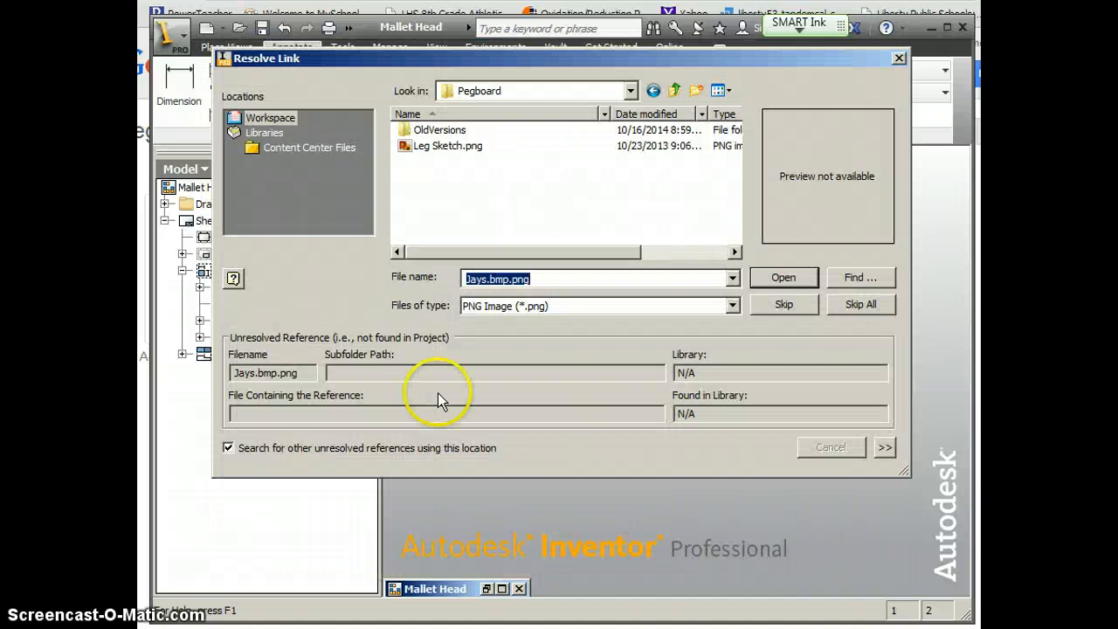
Step: Create the drawing from DMS Title Block.idw, skipping the unresolved Jays.bmp.png link, leaving the title block prompts blank and accepting the library styles
left_click(781, 305)
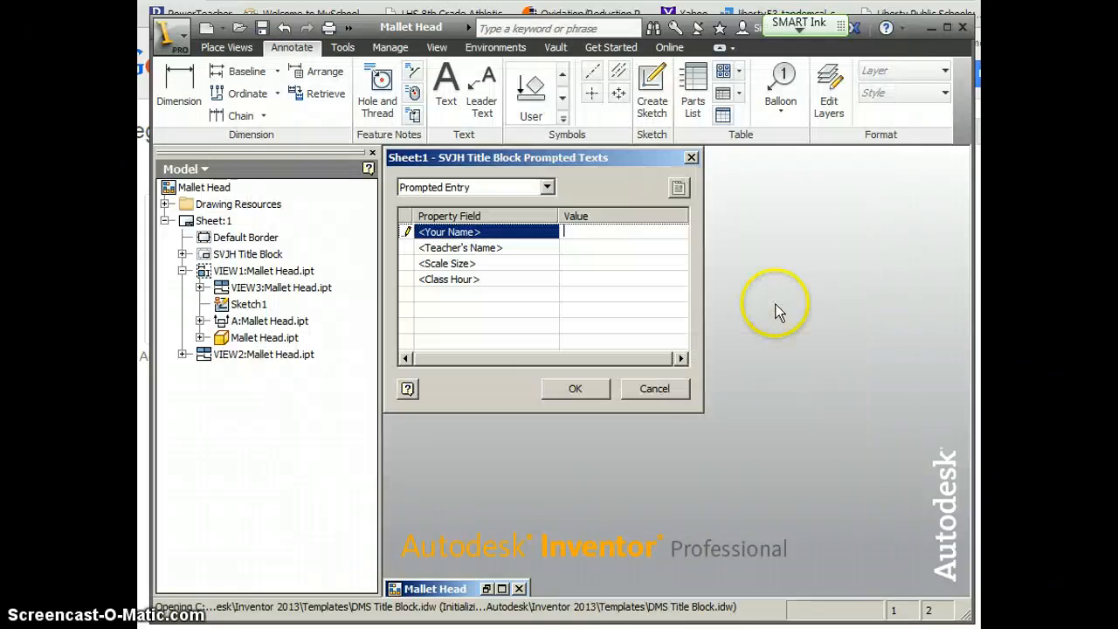
left_click(576, 232)
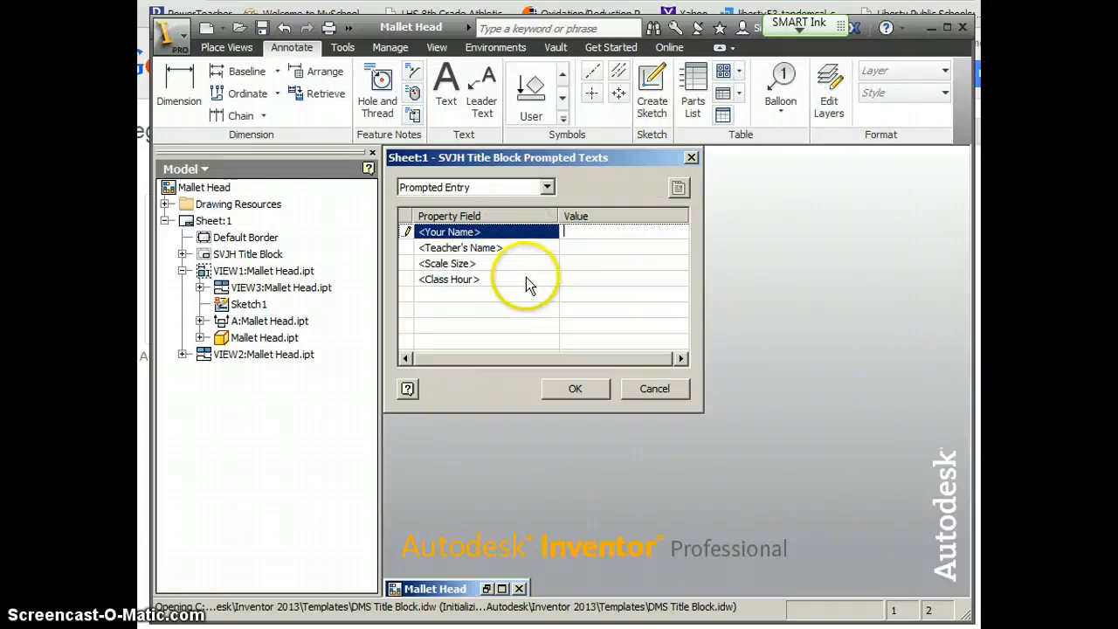
left_click(576, 390)
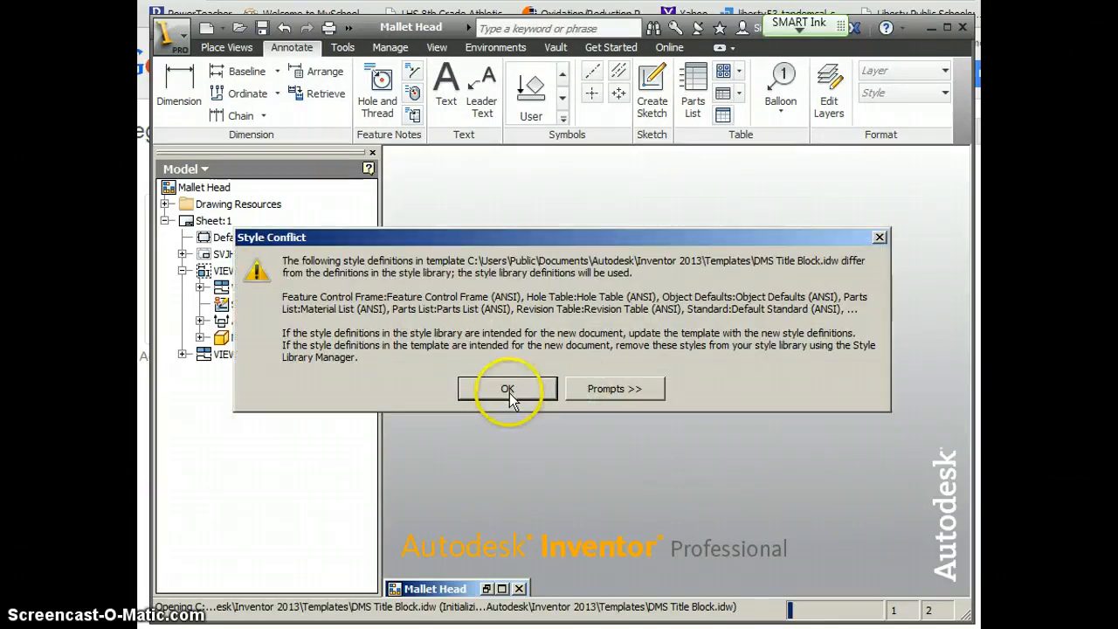
left_click(508, 391)
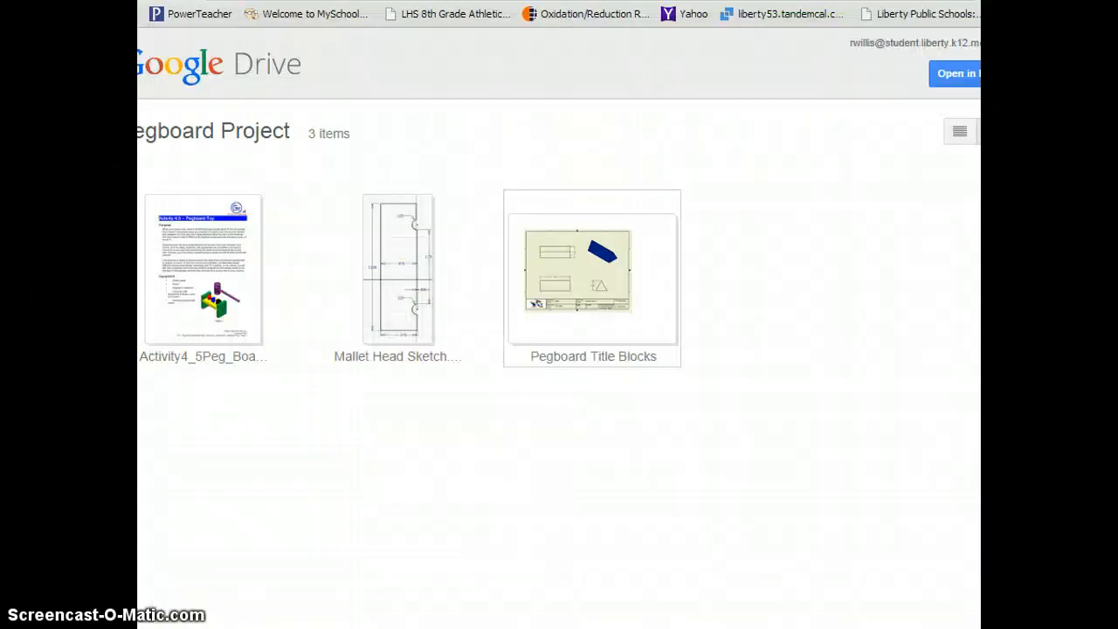
Step: Switch to Google Drive, open the Pegboard Title Blocks document and examine the Peg Board.ipt sheet for its view layout and scale
double_click(623, 212)
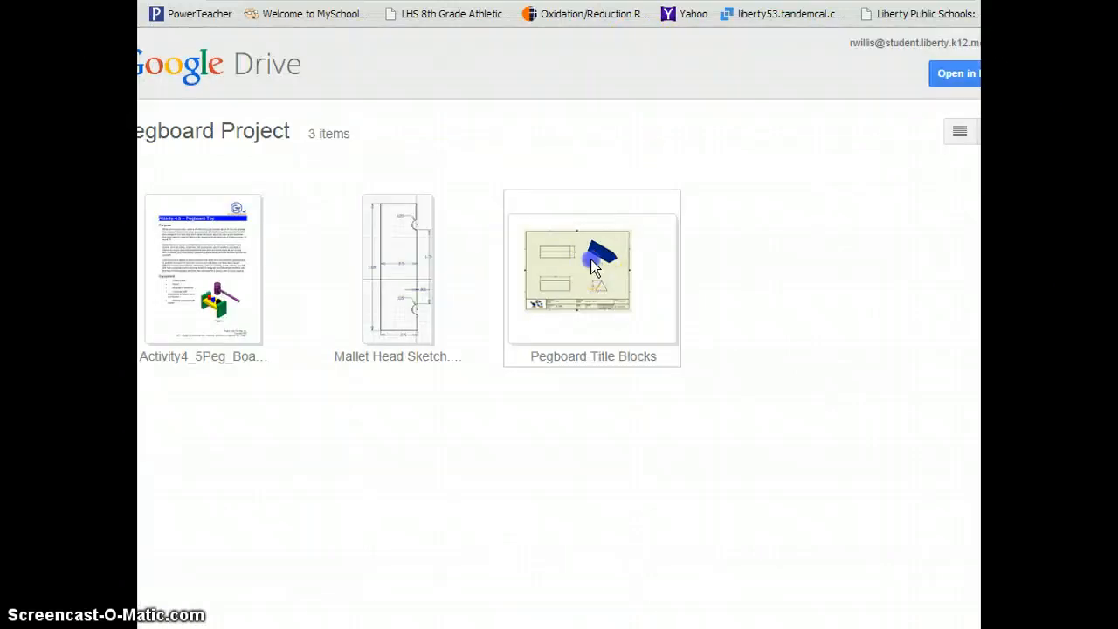
double_click(594, 258)
scroll(642, 345, "down", 5)
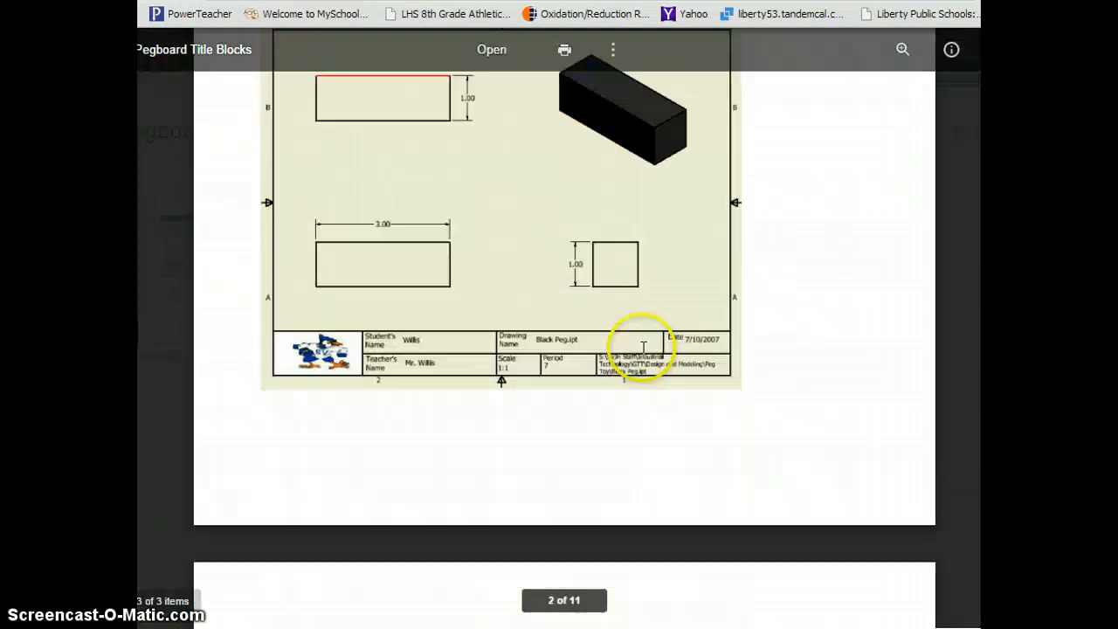
scroll(642, 345, "down", 10)
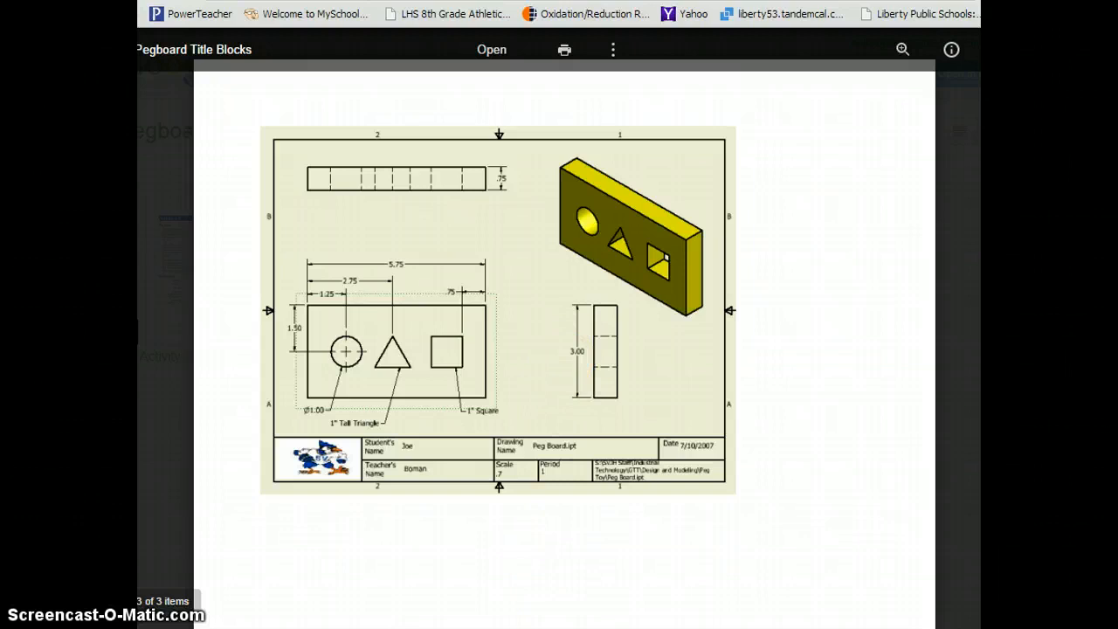
Step: Return to Inventor and start a base view of Pegboard Top.ipt on the new sheet
key("alt+Tab")
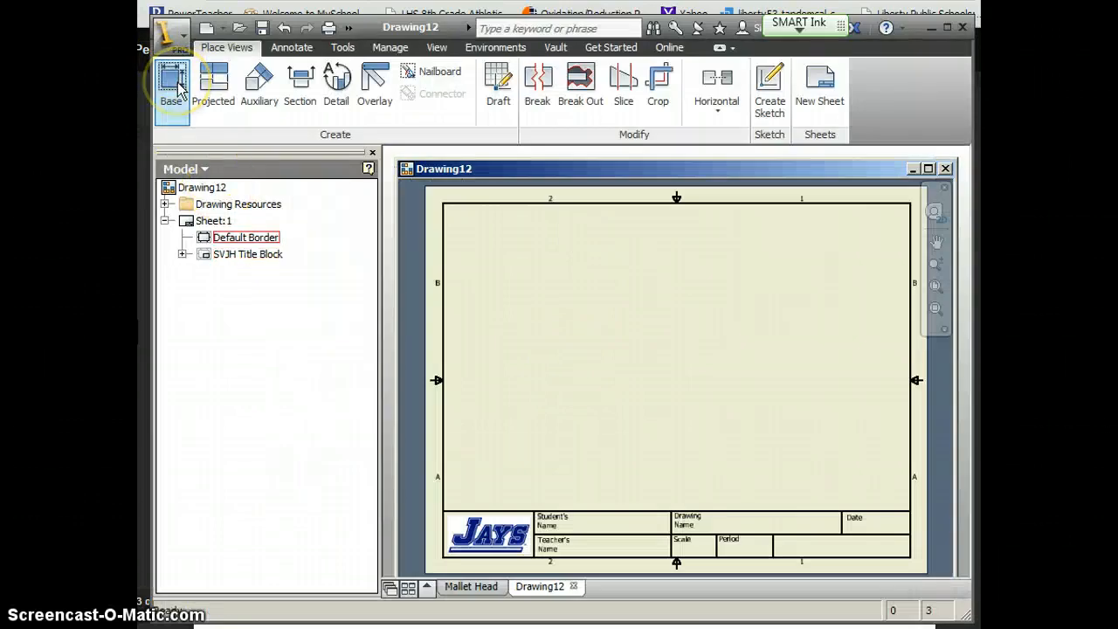
left_click(175, 86)
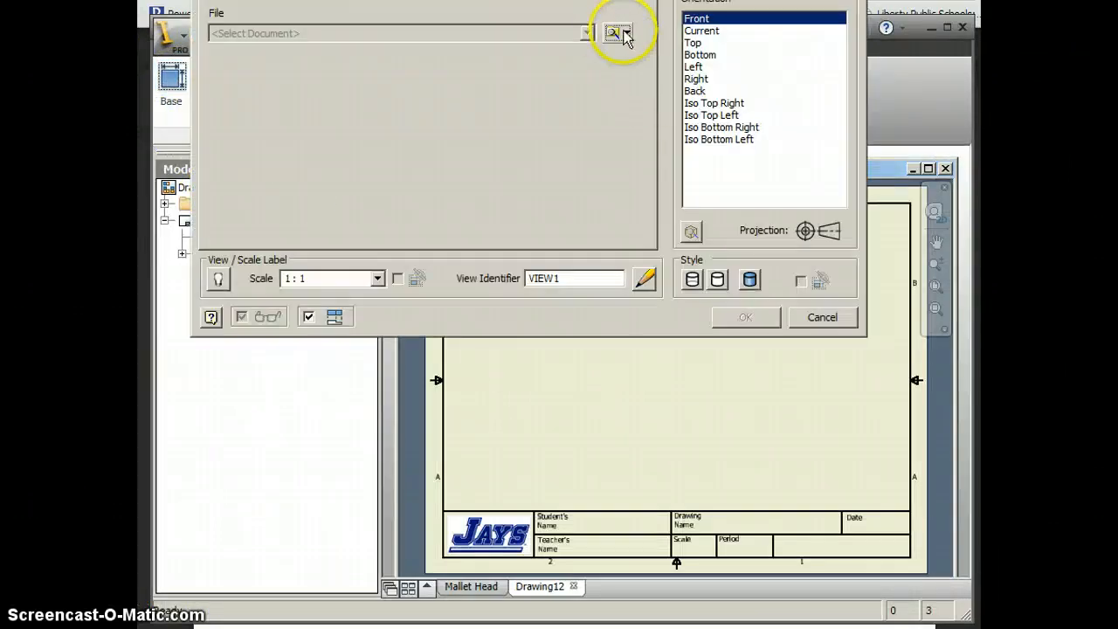
left_click(616, 34)
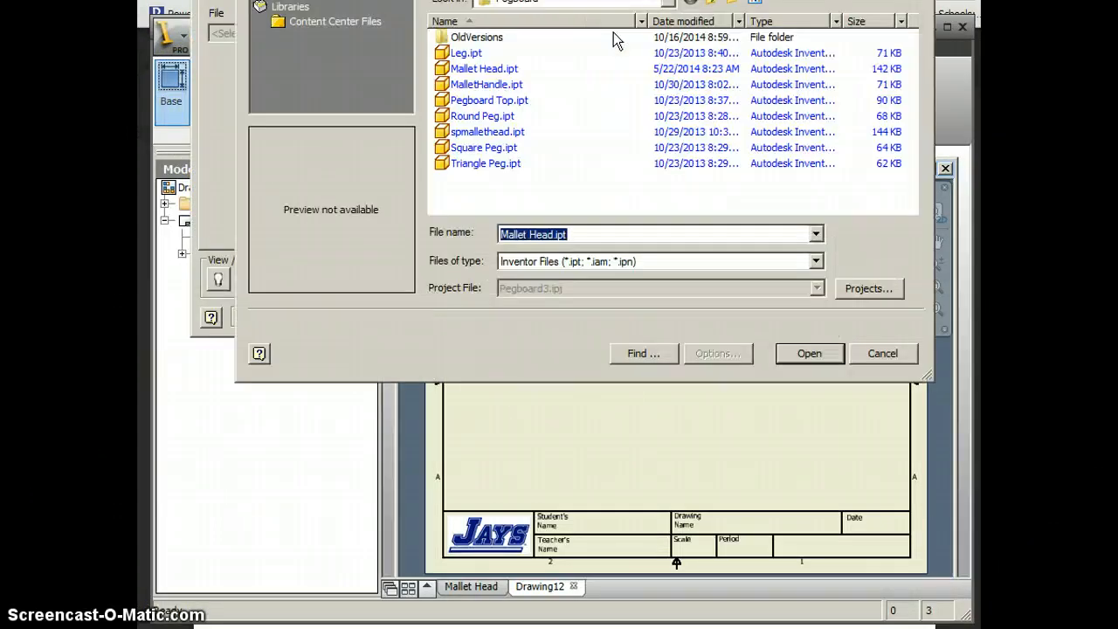
left_click(514, 102)
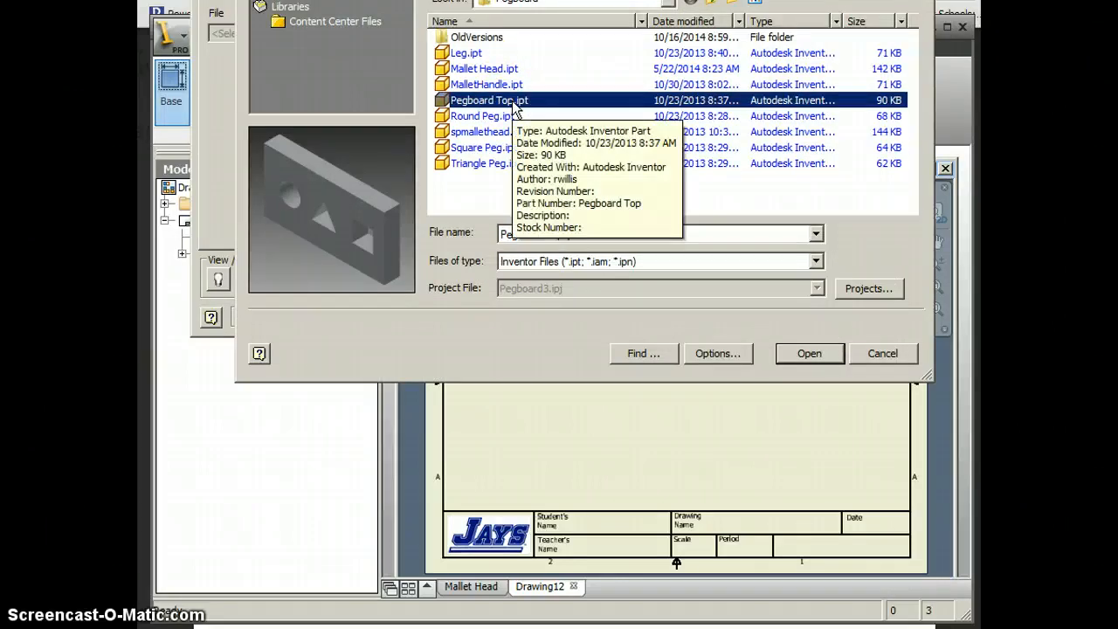
left_click(813, 353)
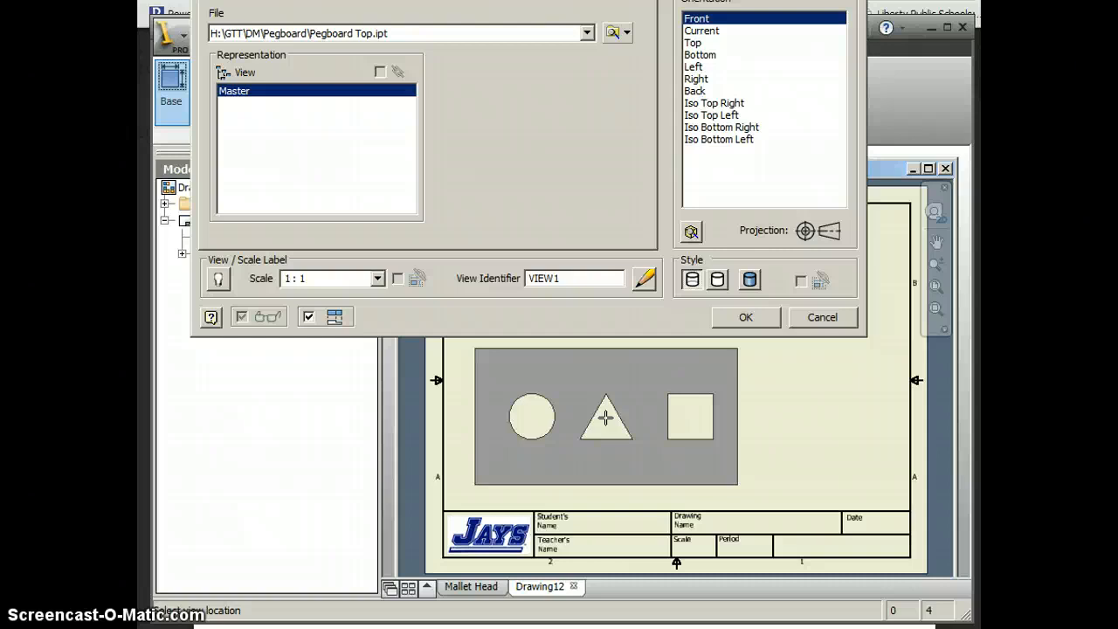
Step: Set the base view scale to .7 and place the front view in the lower-left area of the sheet
left_click(644, 359)
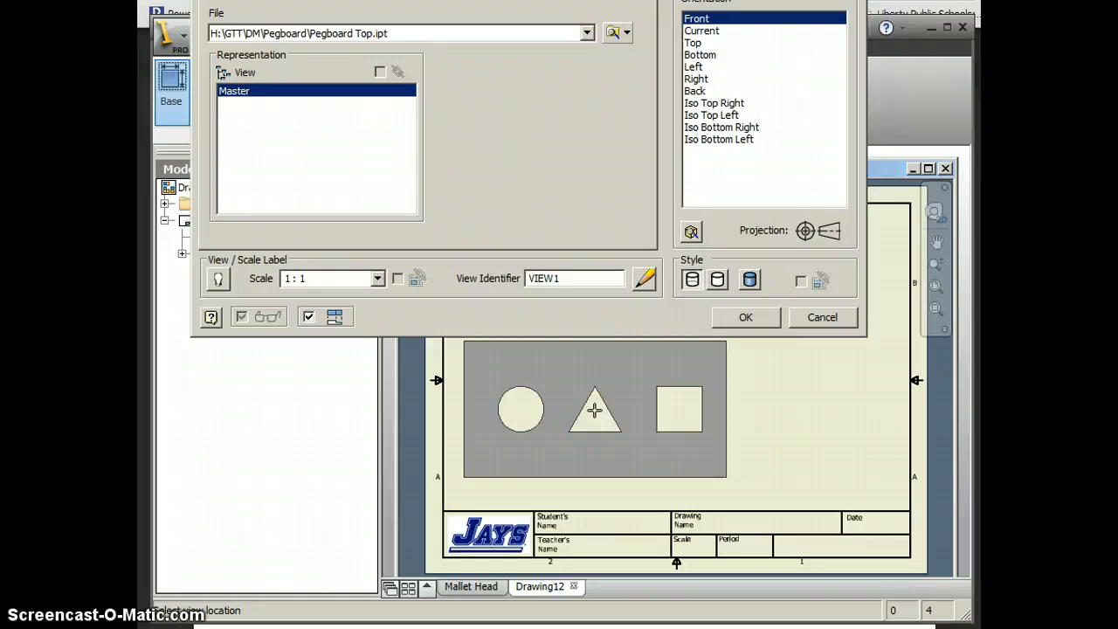
left_click(317, 278)
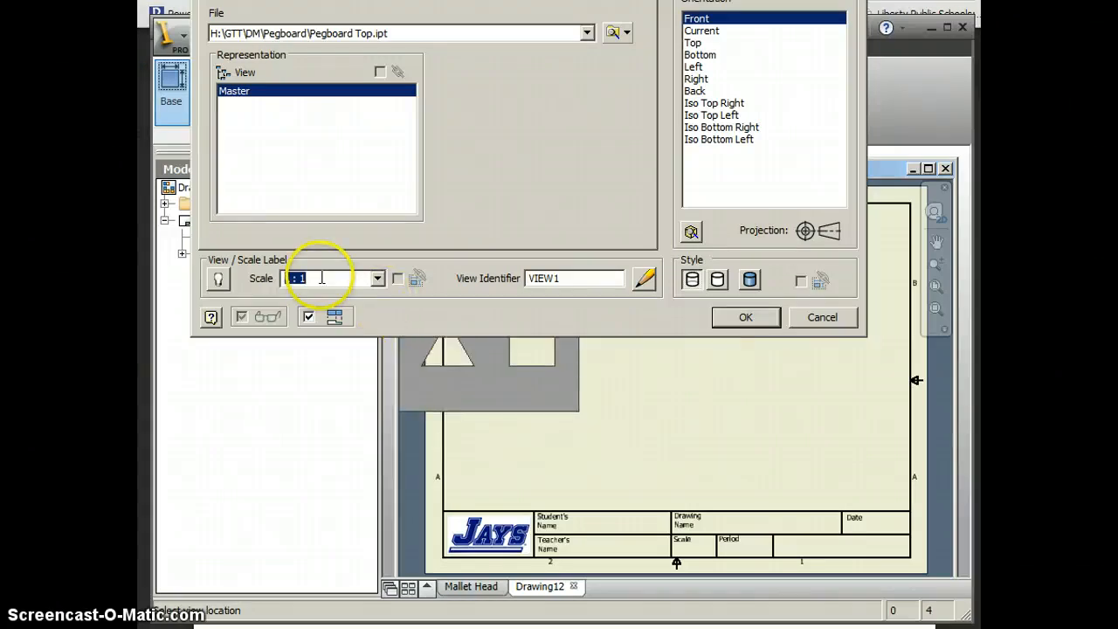
type(".")
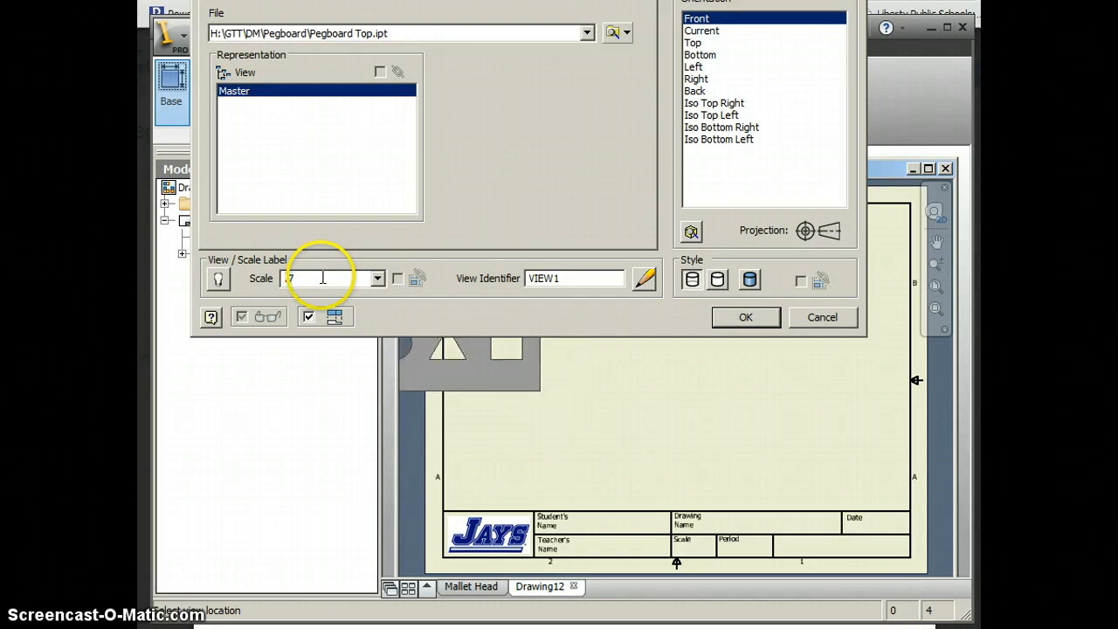
type("7")
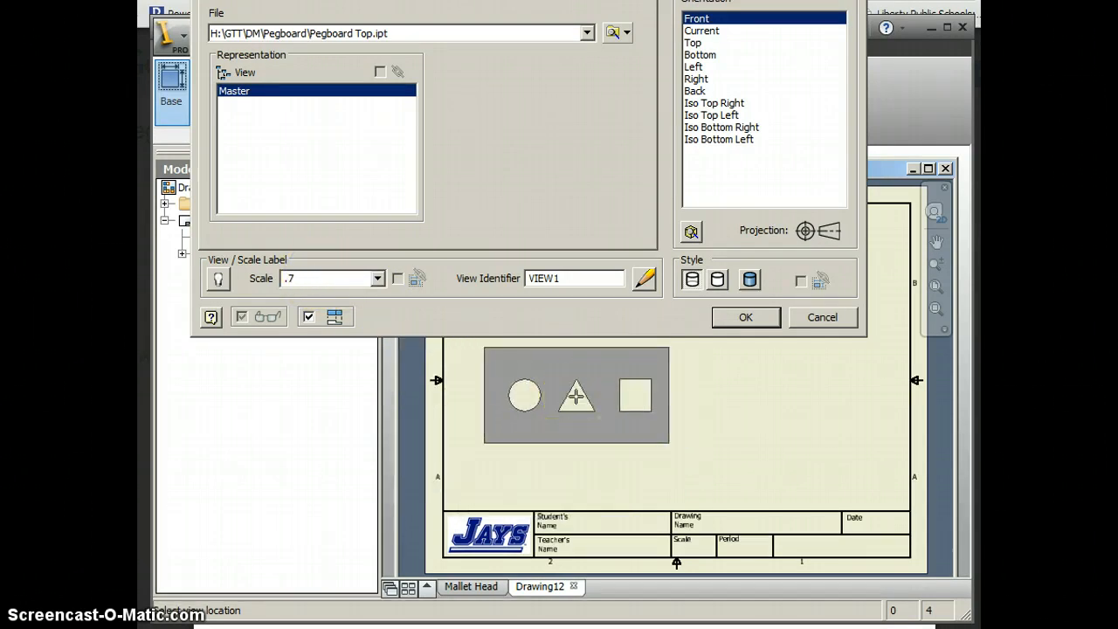
left_click(576, 396)
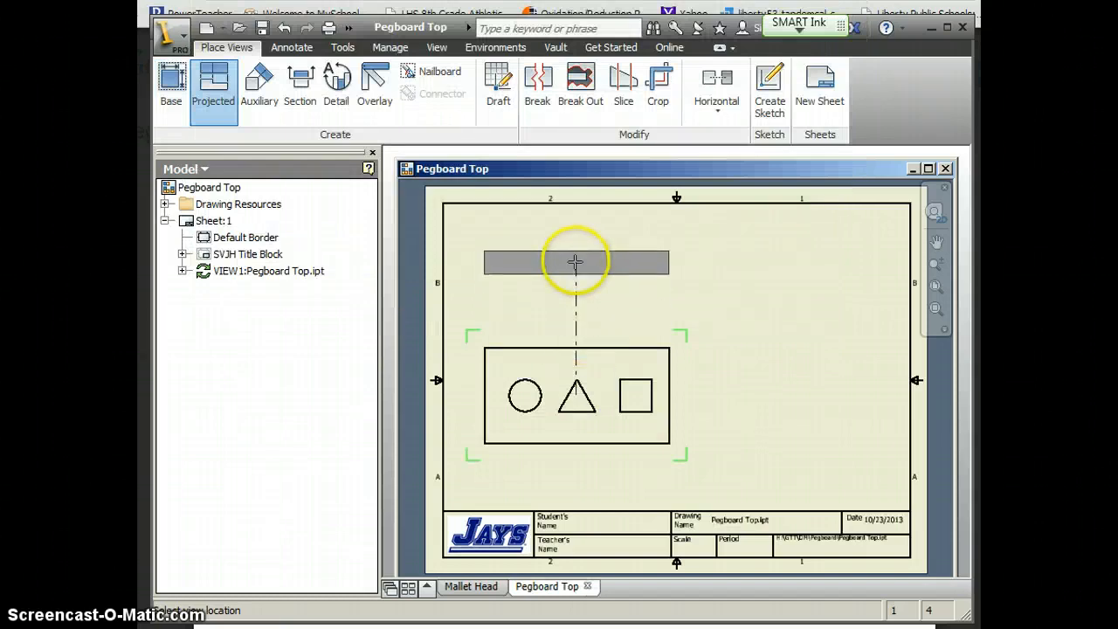
Step: Project the top, isometric and right-side views from the front view and create them
left_click(576, 262)
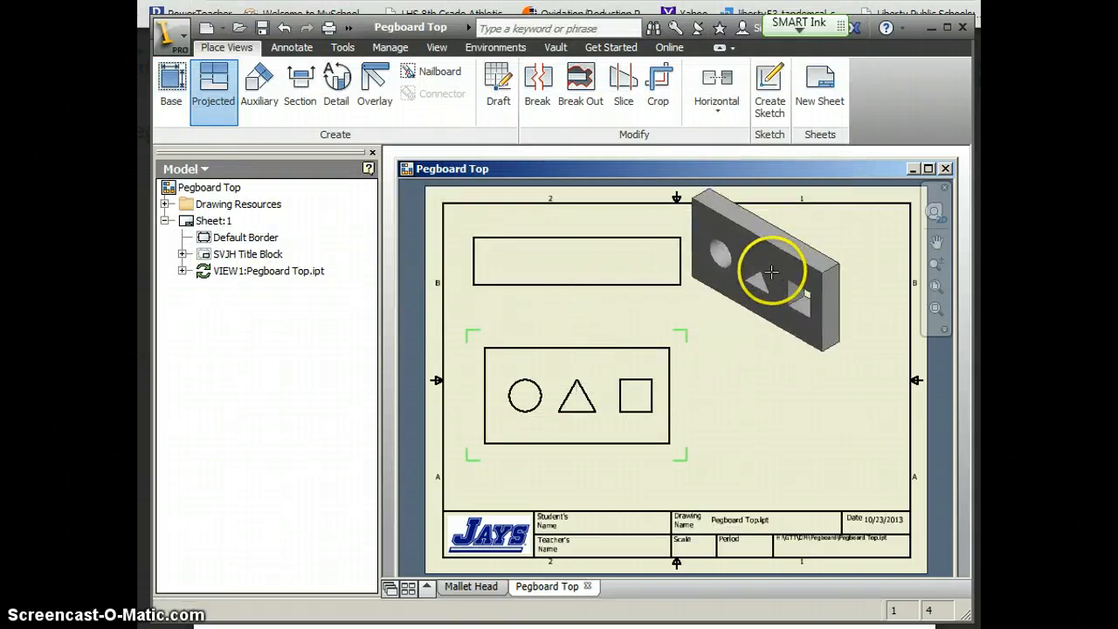
left_click(814, 292)
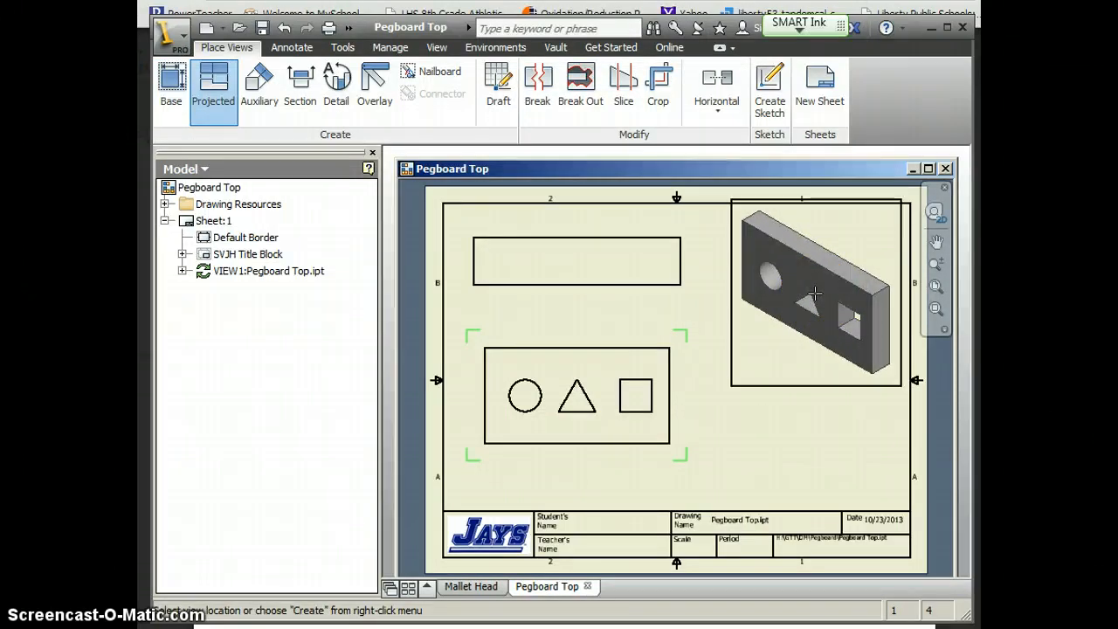
left_click(811, 427)
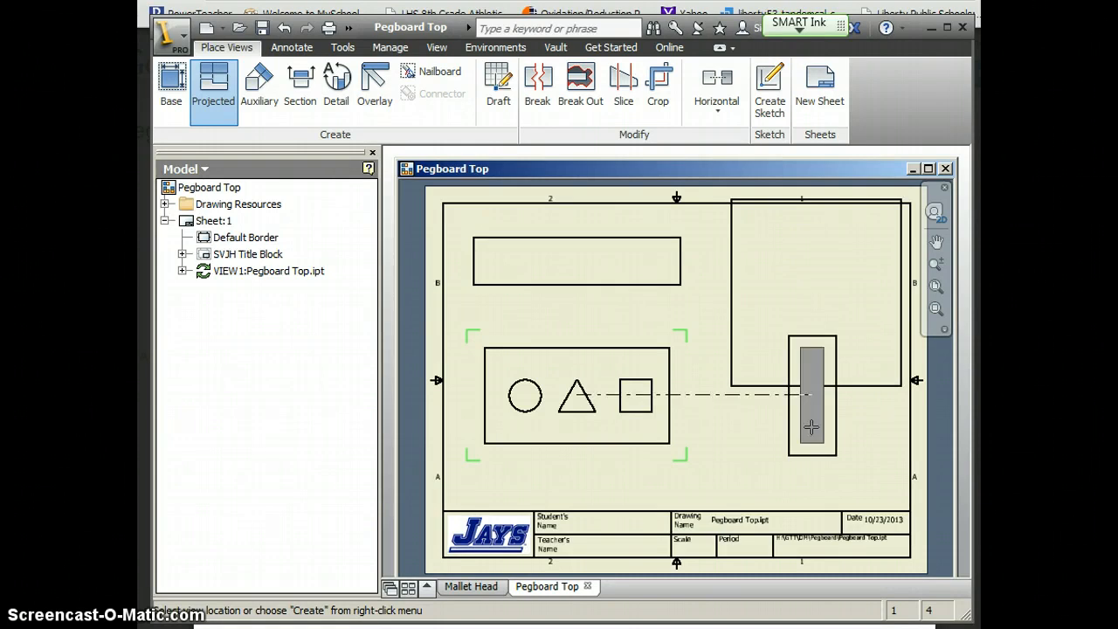
right_click(811, 426)
left_click(879, 425)
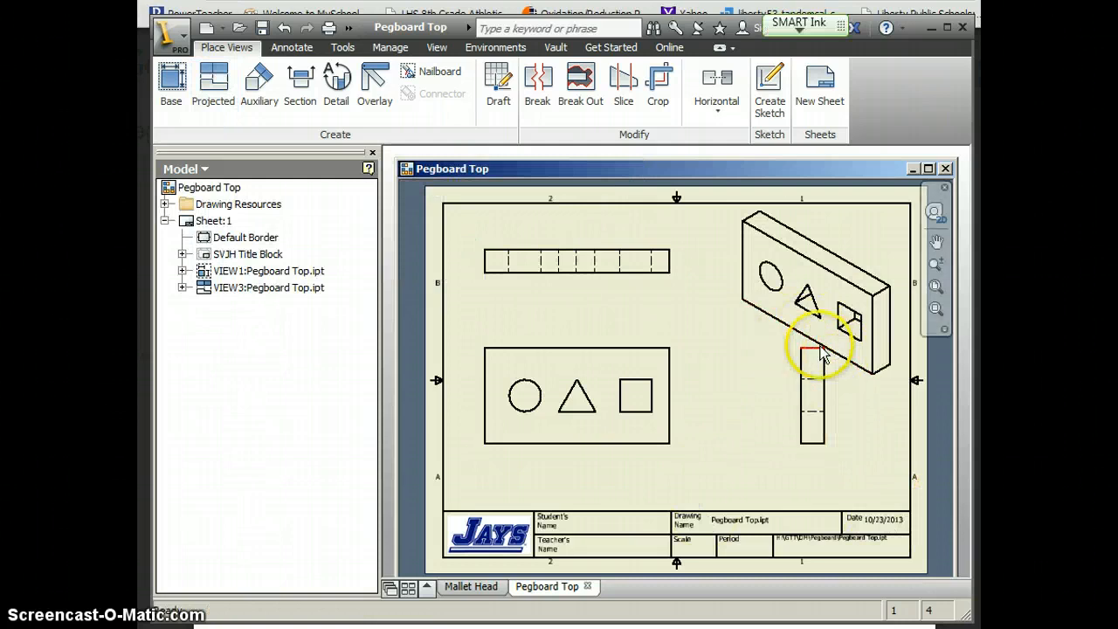
Step: Move the front view down toward the title block so the aligned side view clears the isometric view
left_click(484, 447)
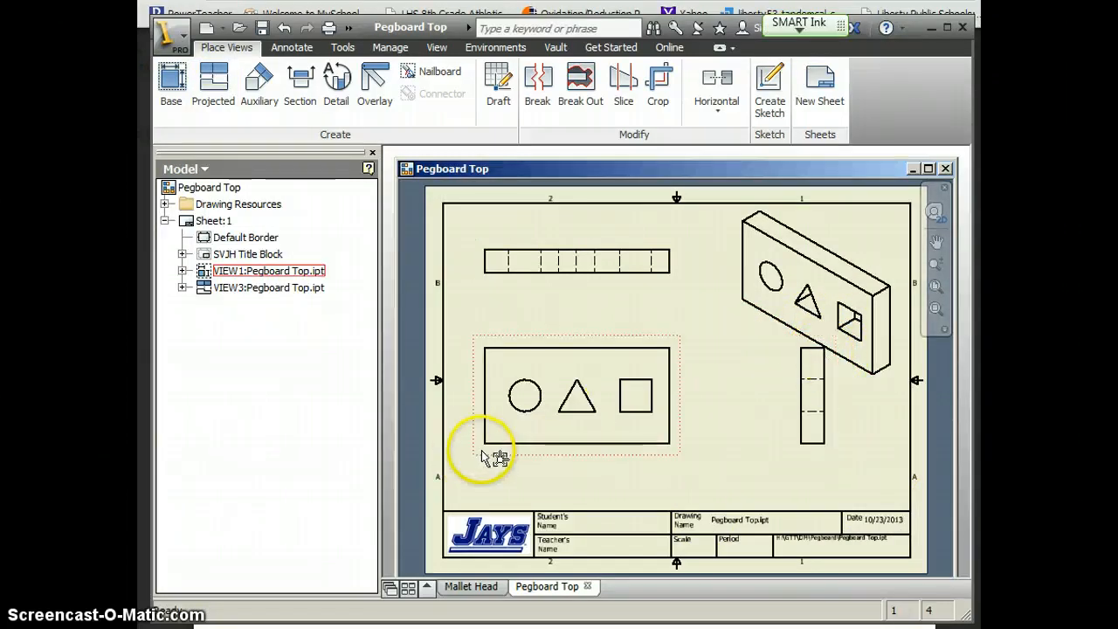
left_click_drag(482, 453, 481, 488)
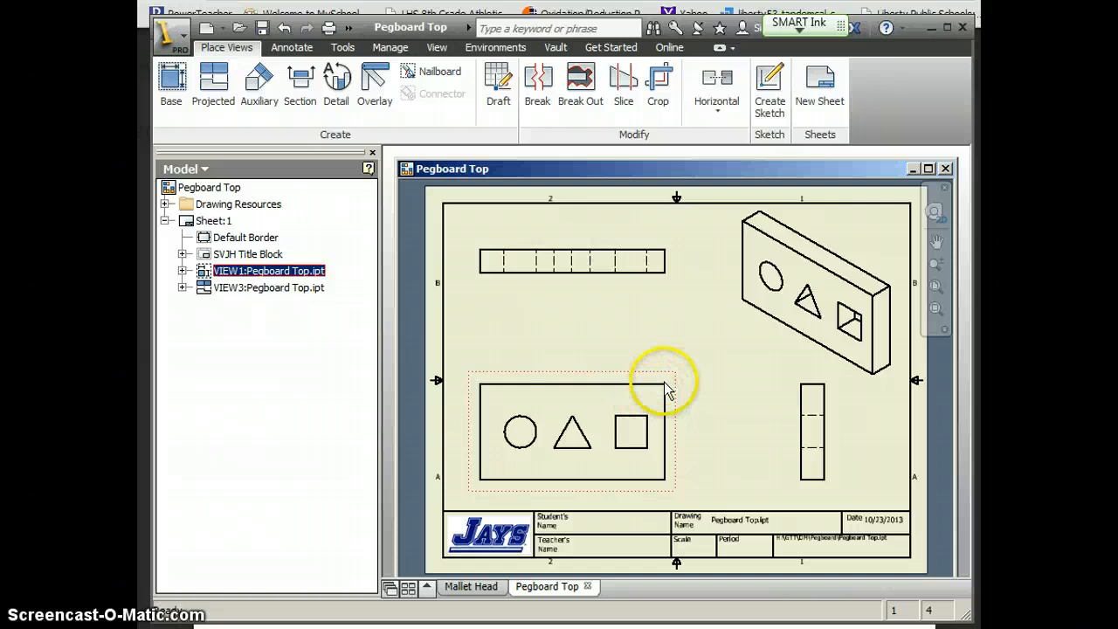
left_click_drag(660, 385, 659, 376)
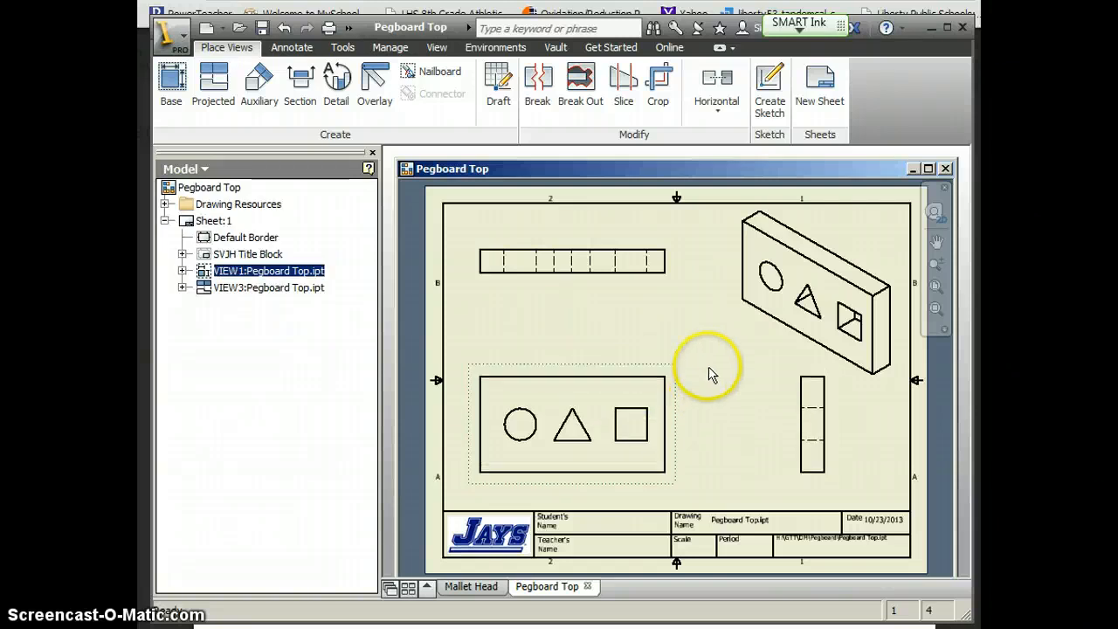
left_click(707, 356)
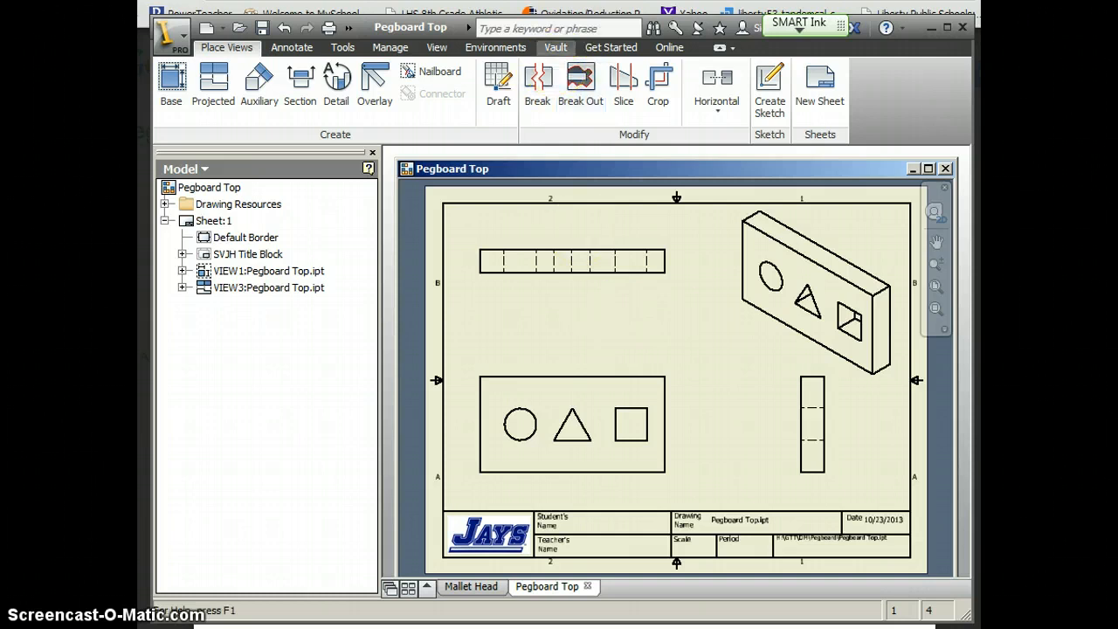
Step: Switch to the Pegboard Title Blocks reference in Google Drive and examine the circle's center mark and the front view dimensions
left_click(624, 3)
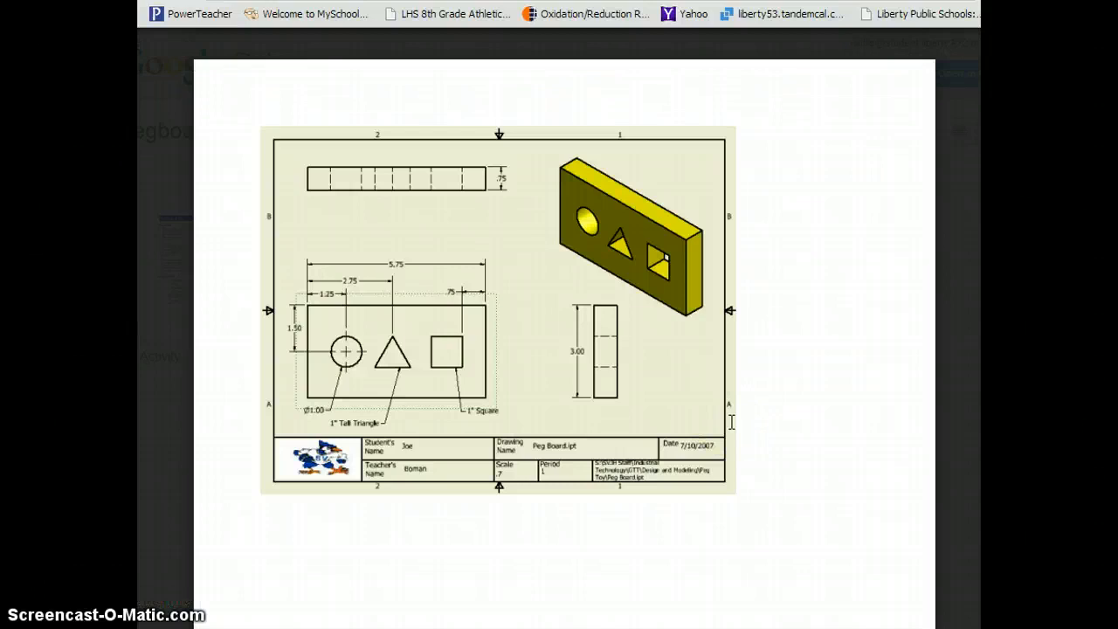
left_click(536, 367)
left_click(344, 351)
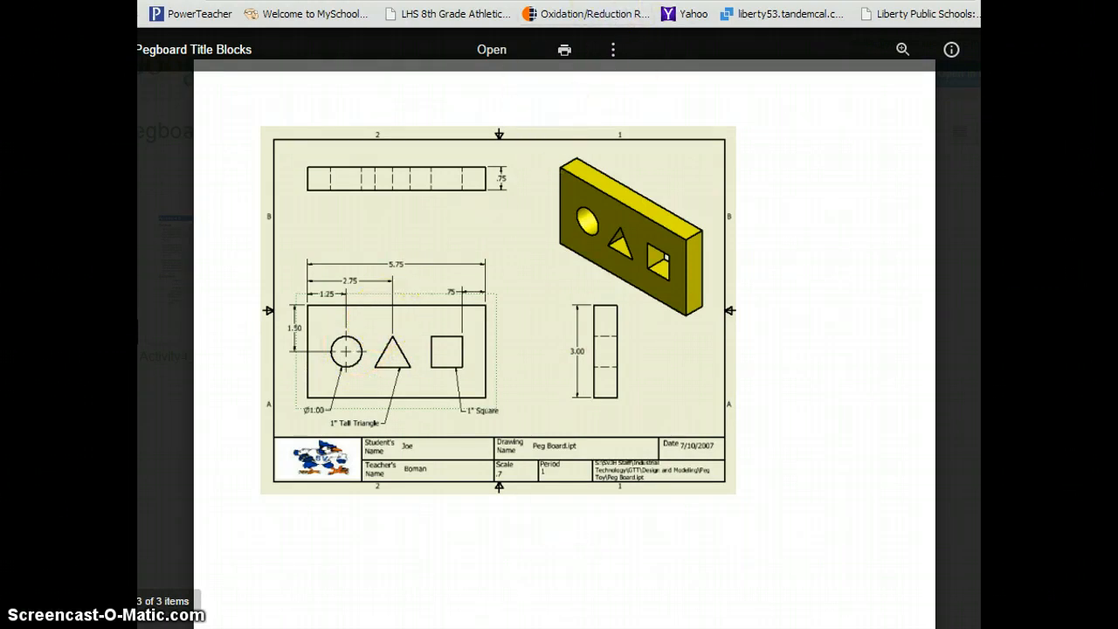
Step: Return to the Pegboard Top drawing in Inventor and add a center mark to the circular hole in the front view
left_click(531, 627)
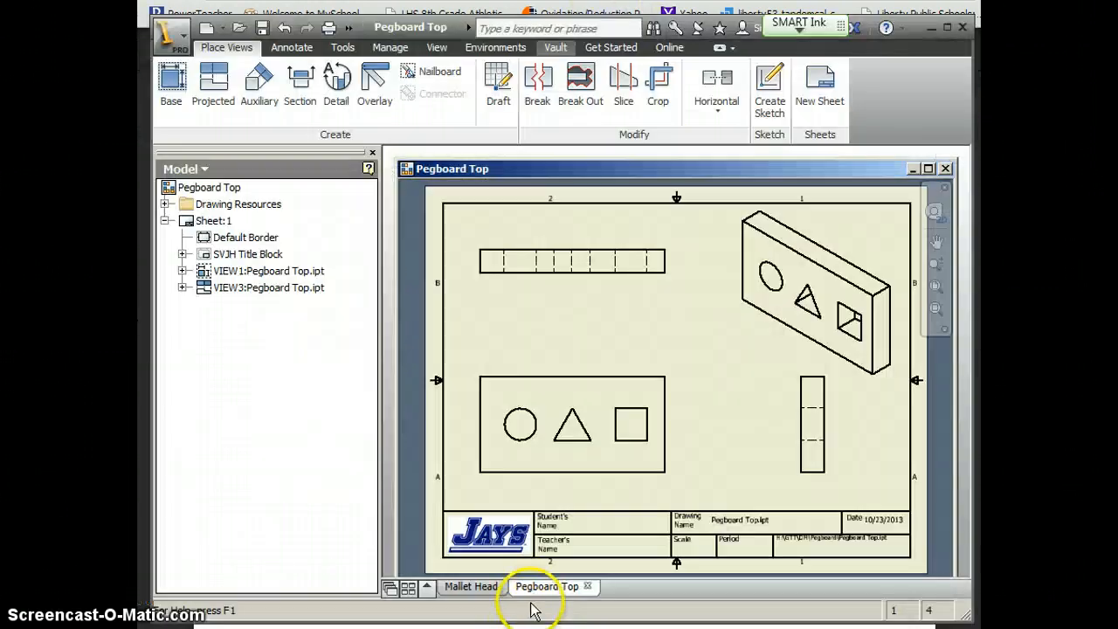
mouse_move(535, 597)
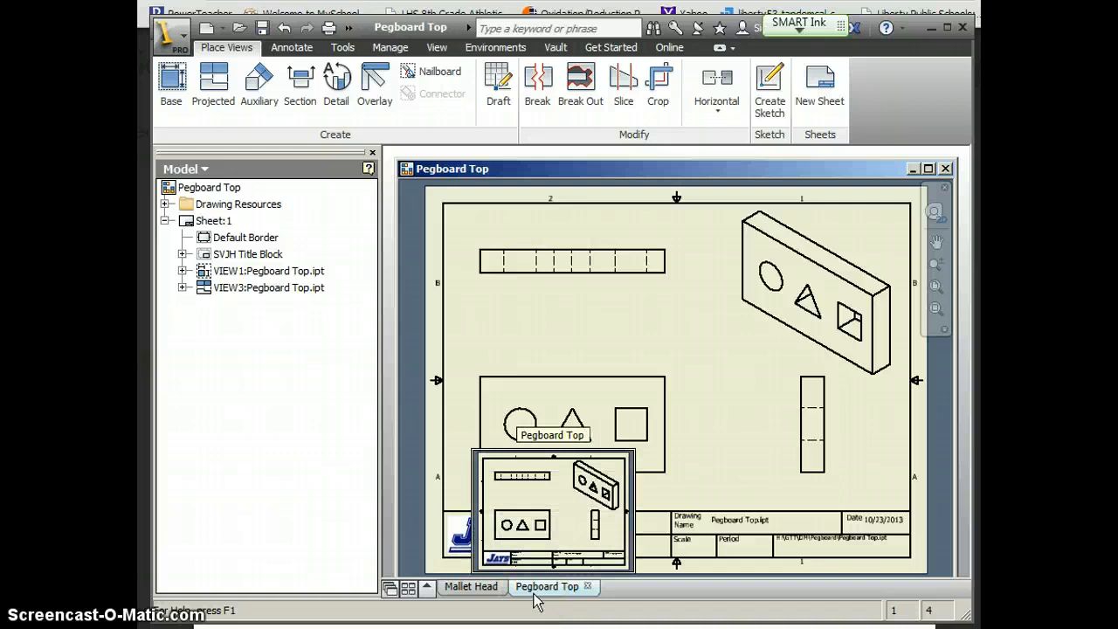
left_click(538, 589)
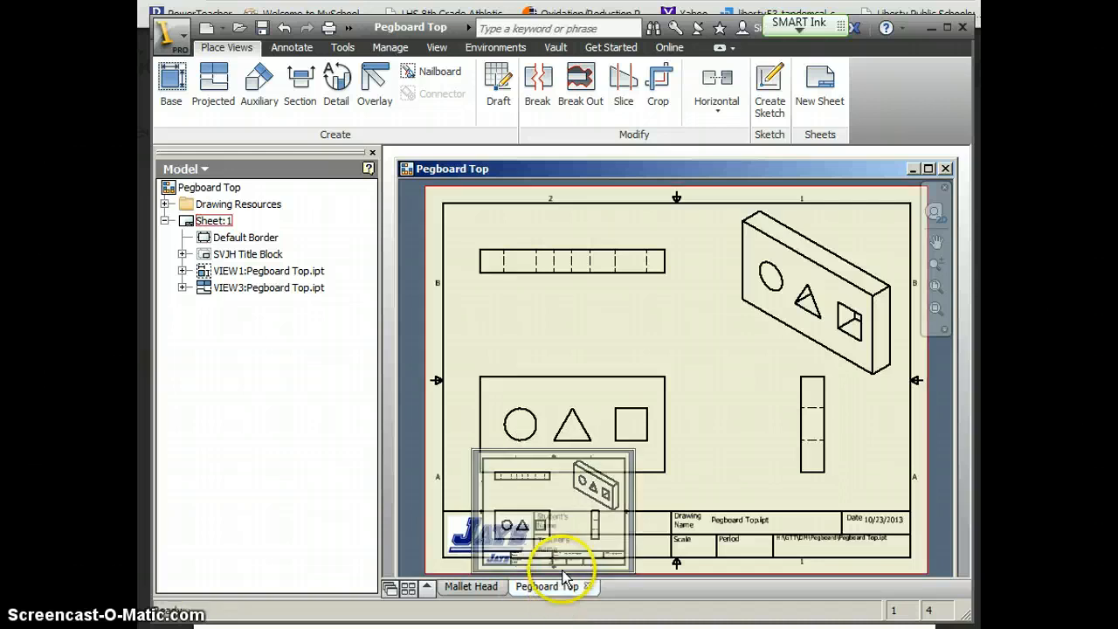
left_click(294, 48)
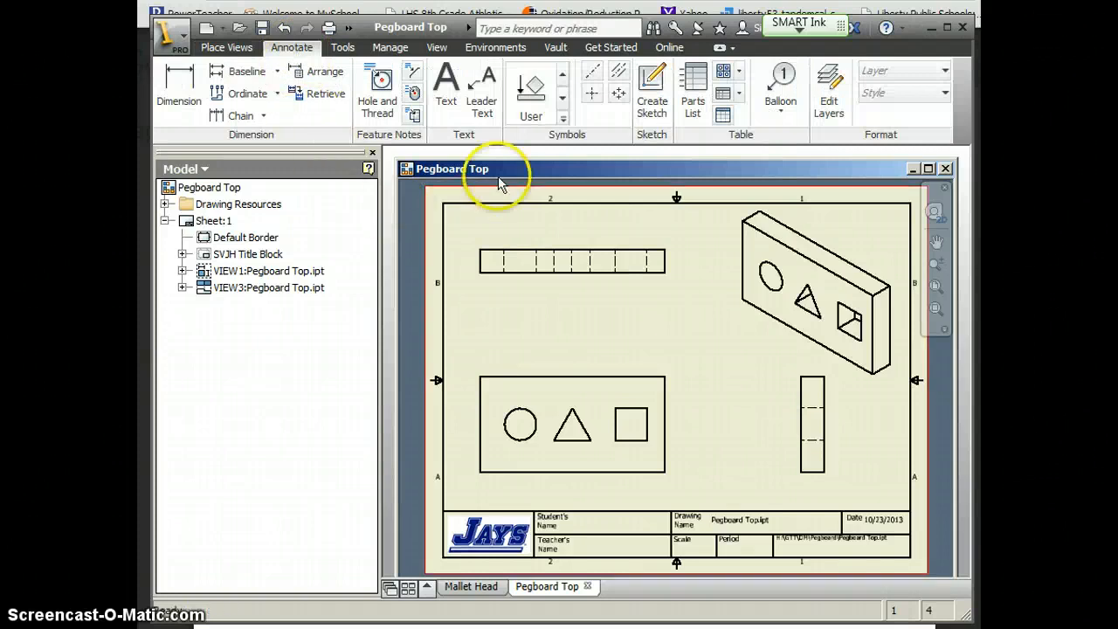
left_click(592, 98)
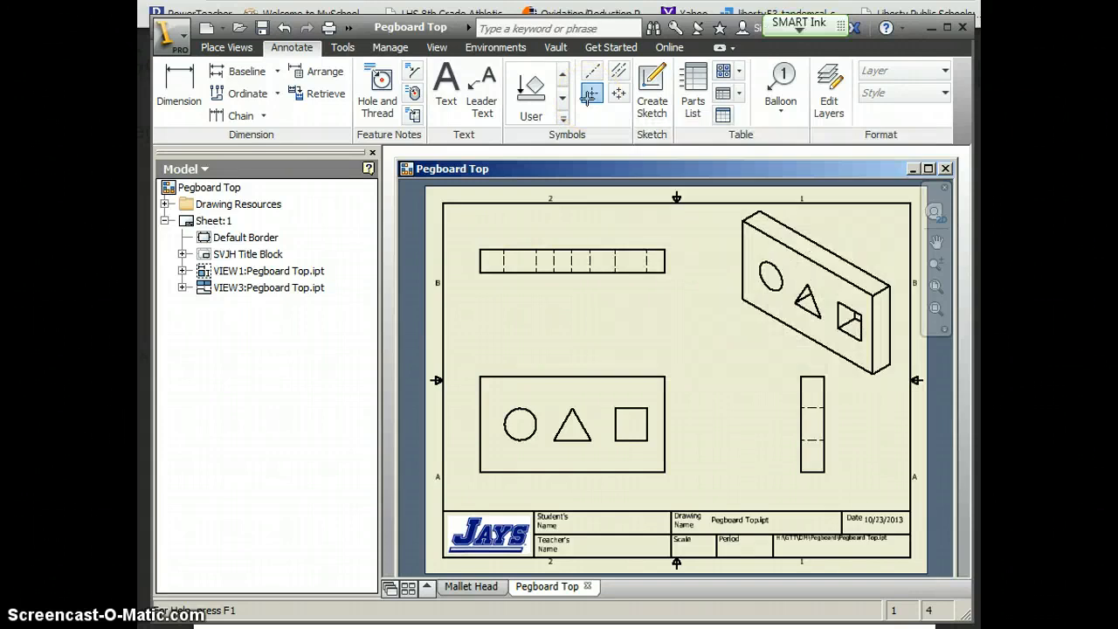
left_click(527, 413)
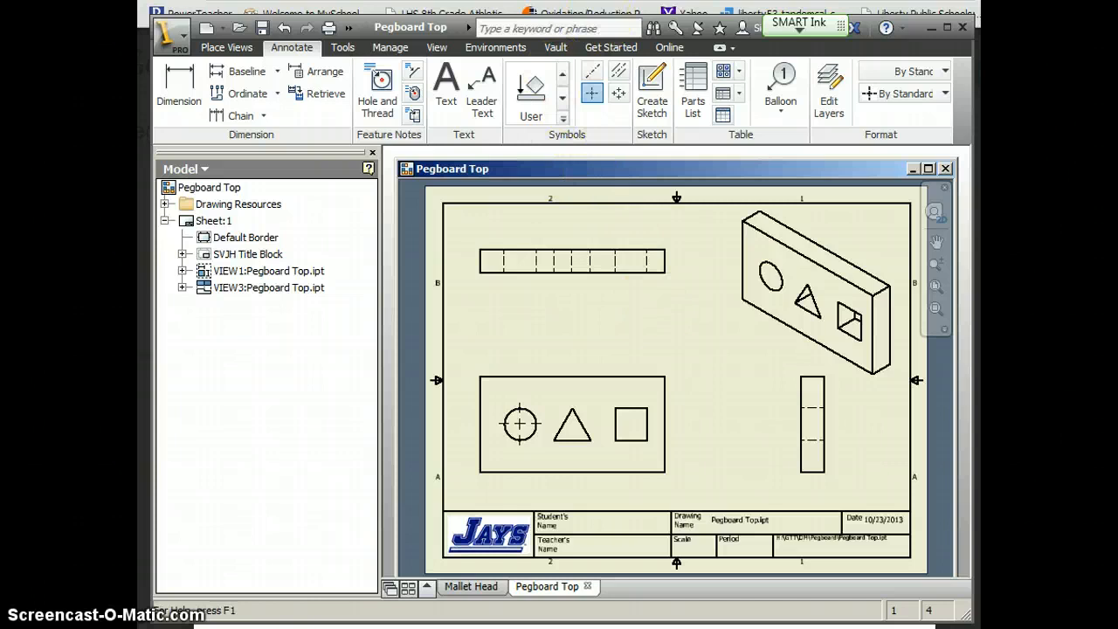
Step: Check the front view's hole dimensions on the Google Drive reference sheet and switch back to the Inventor drawing
key("alt+Tab")
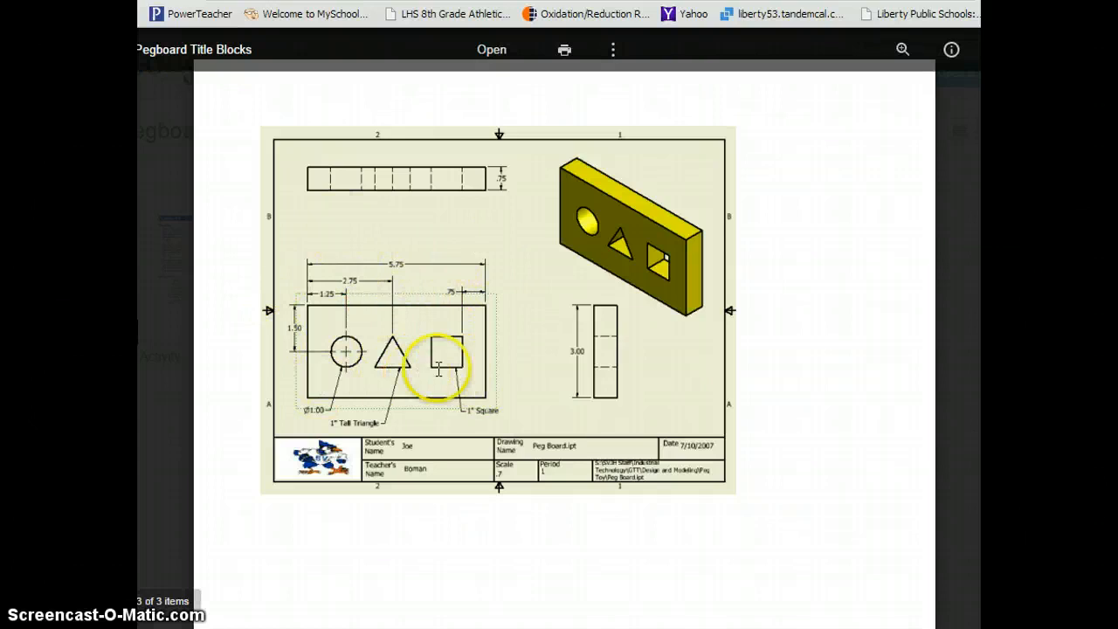
left_click(538, 626)
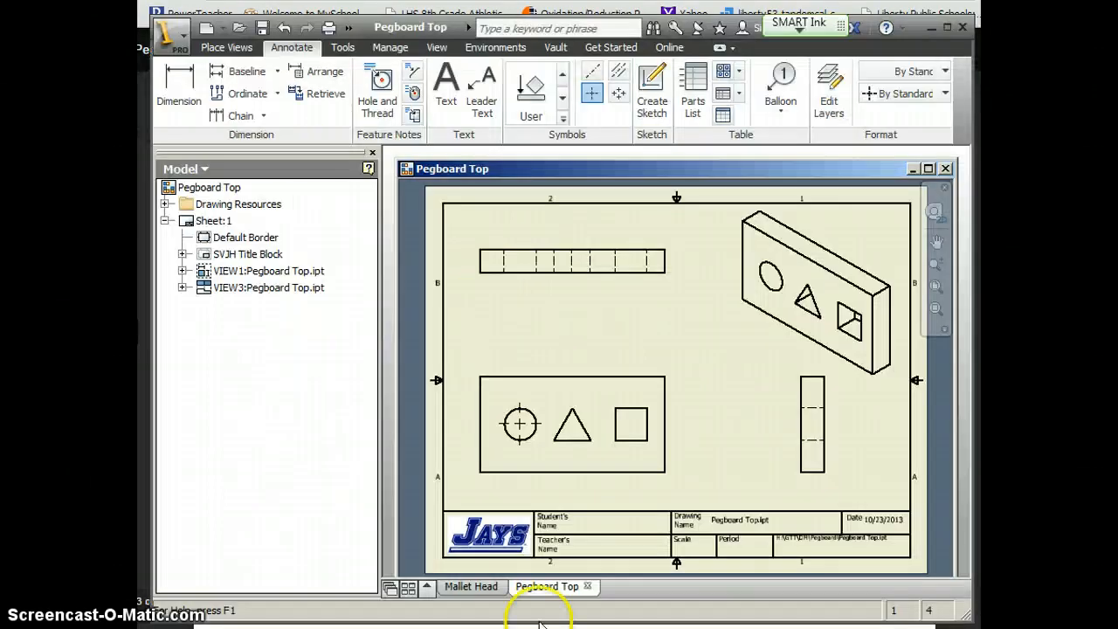
Step: Dimension the horizontal distance from the front view's left edge to the circle's center, placing it just above the view
left_click(181, 83)
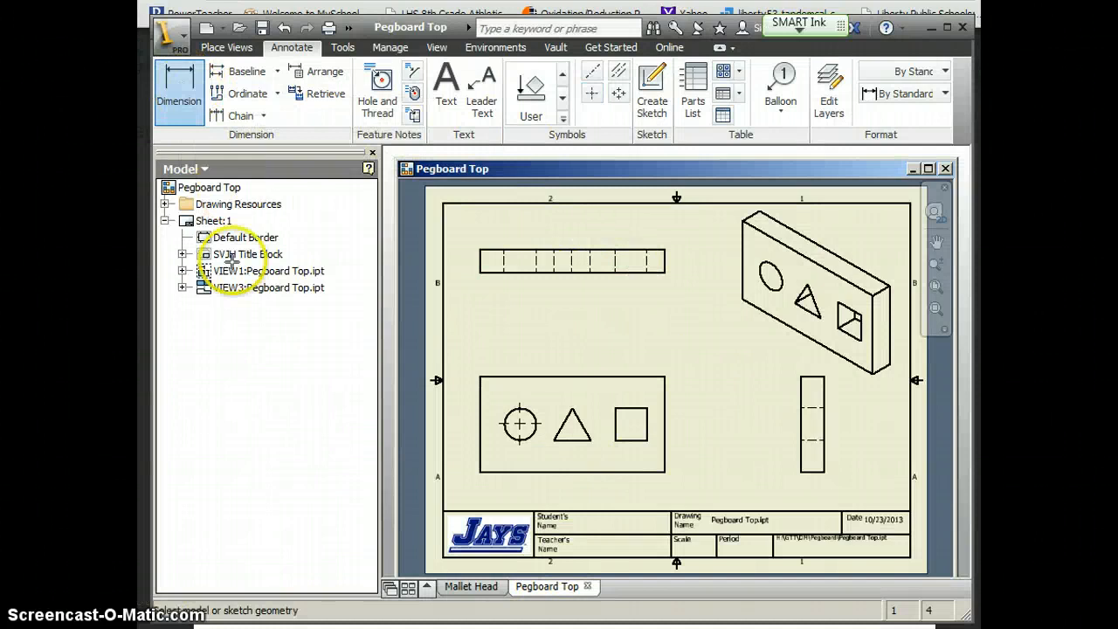
left_click(482, 427)
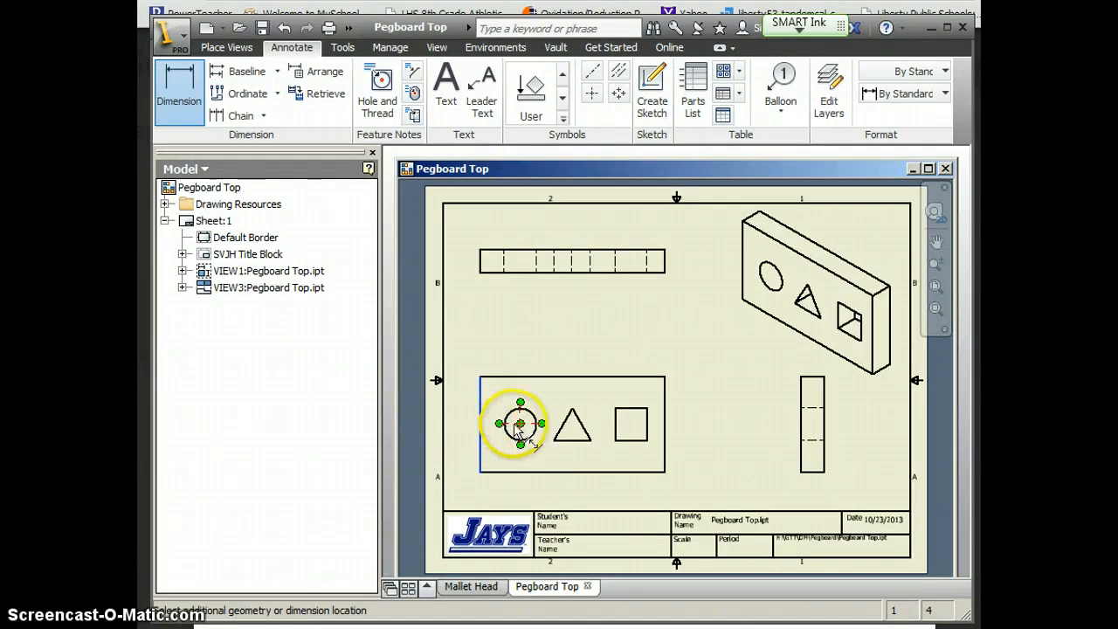
left_click(522, 422)
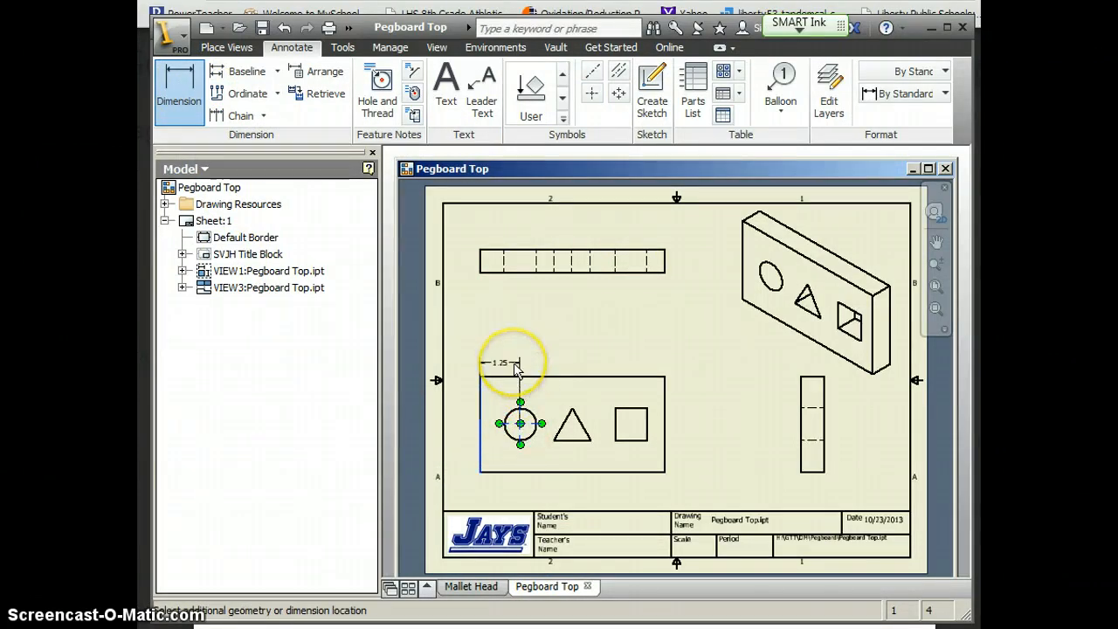
left_click(515, 369)
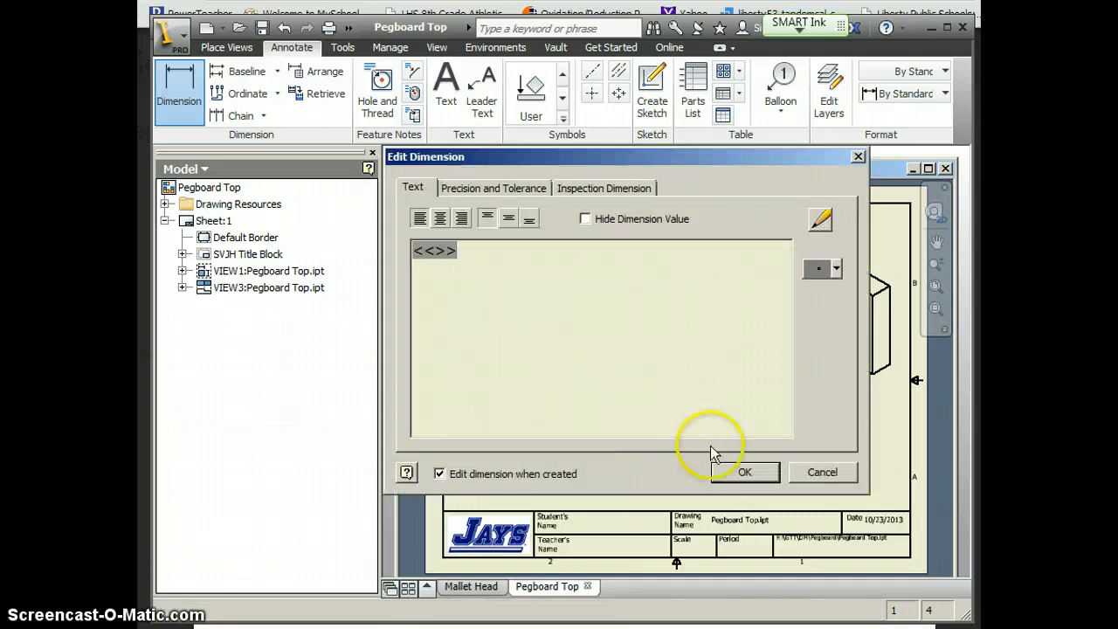
left_click(744, 472)
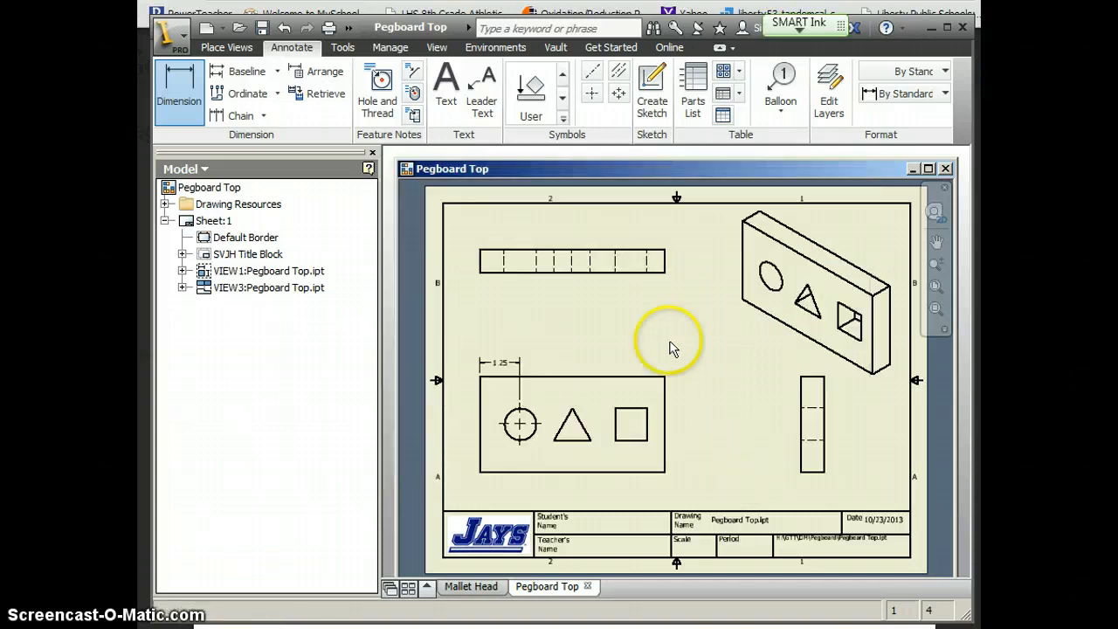
Step: Dimension the horizontal distance from the front view's left edge to the triangle's apex, placed above the circle's dimension
left_click(480, 418)
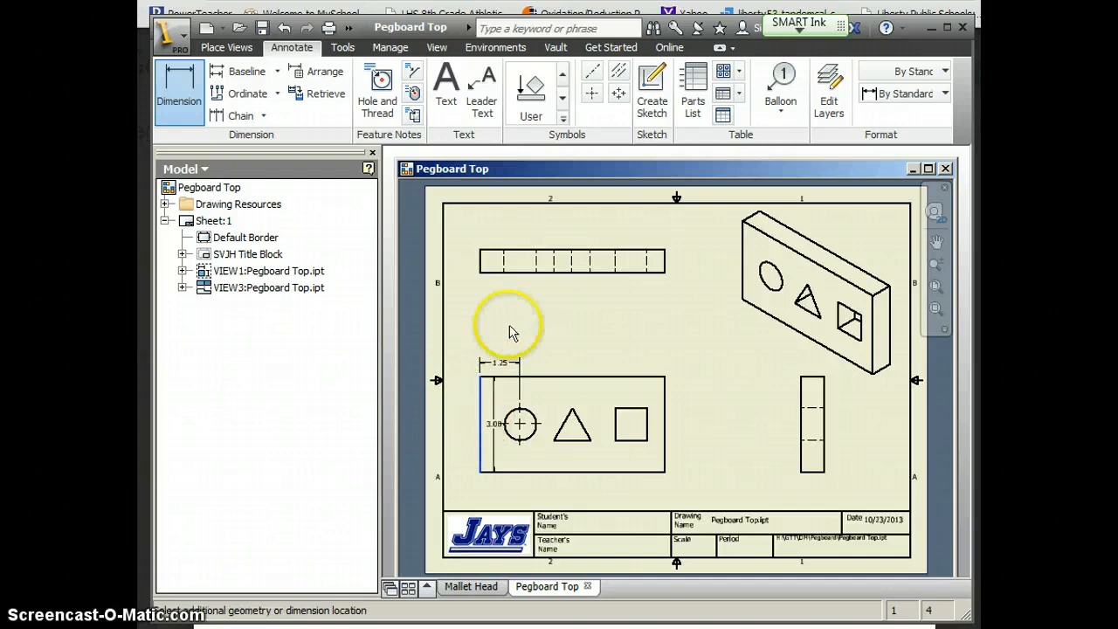
left_click(573, 409)
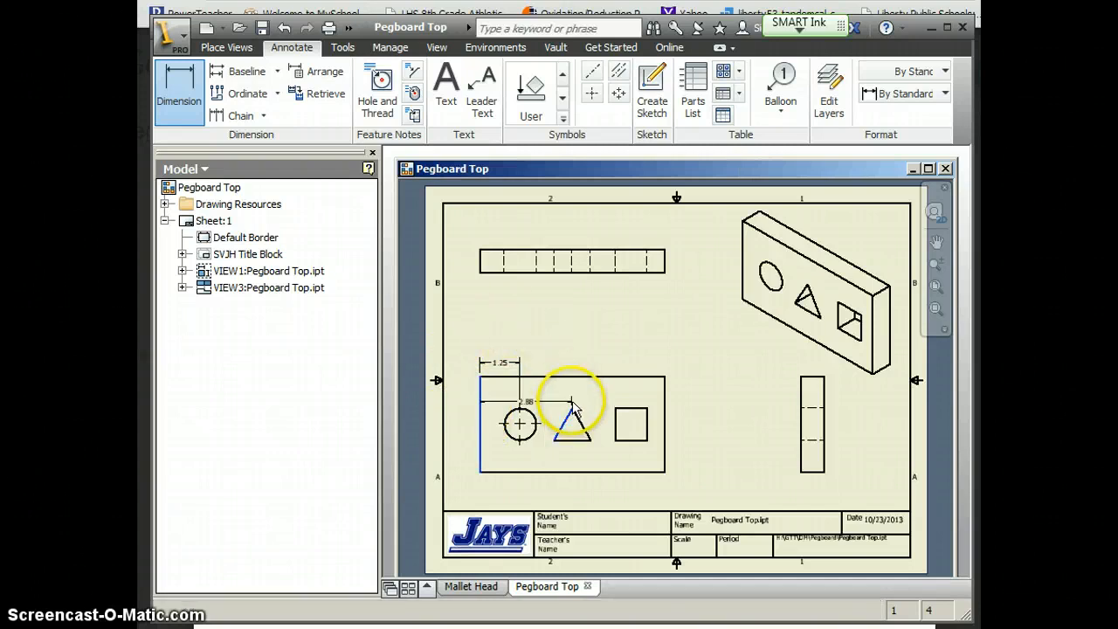
left_click(563, 357)
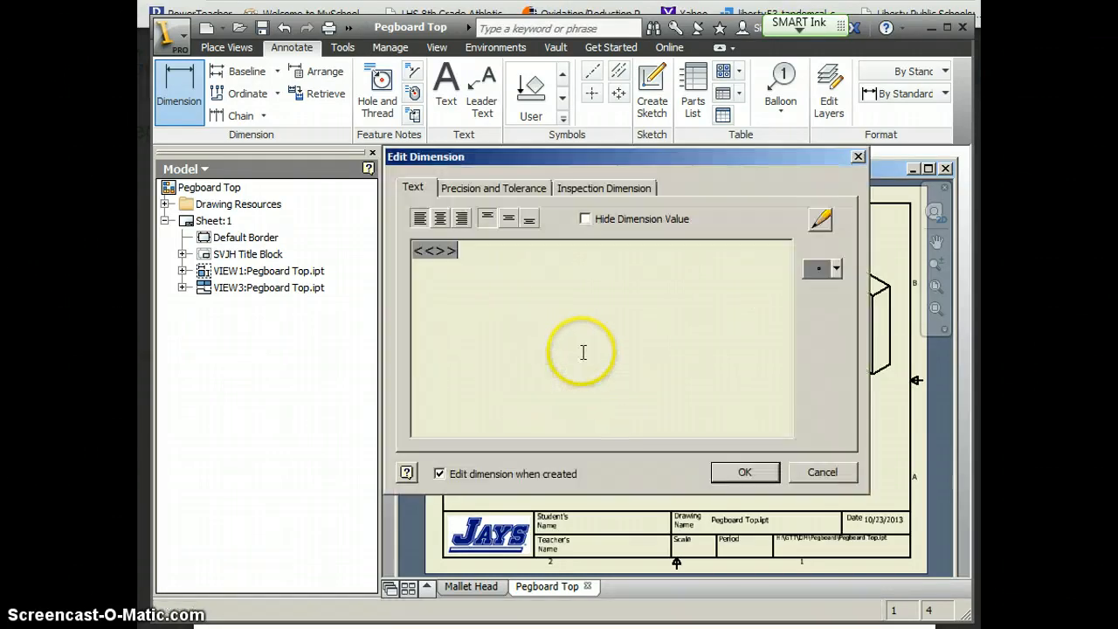
left_click(742, 472)
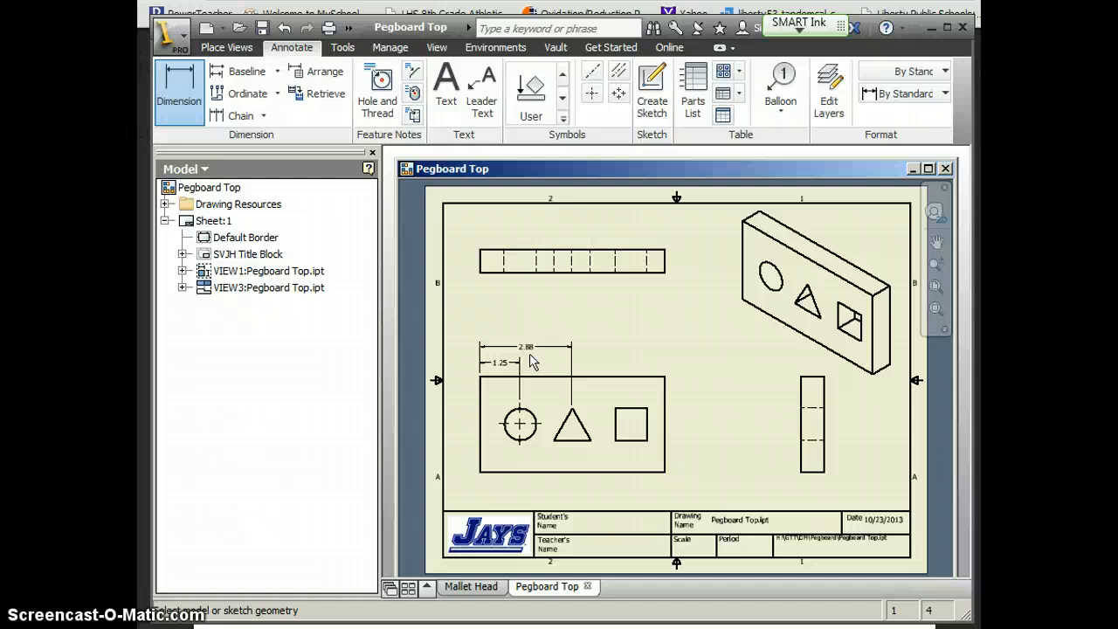
Step: Dimension the front view's overall width between its left and right edges, placed above the existing dimensions
left_click(480, 397)
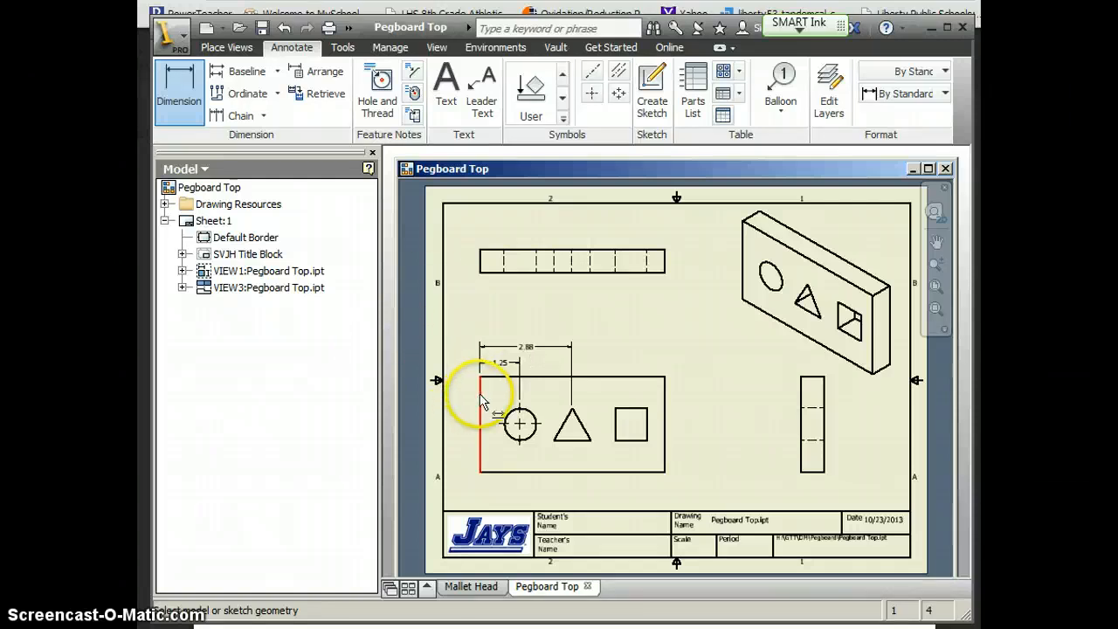
left_click(664, 384)
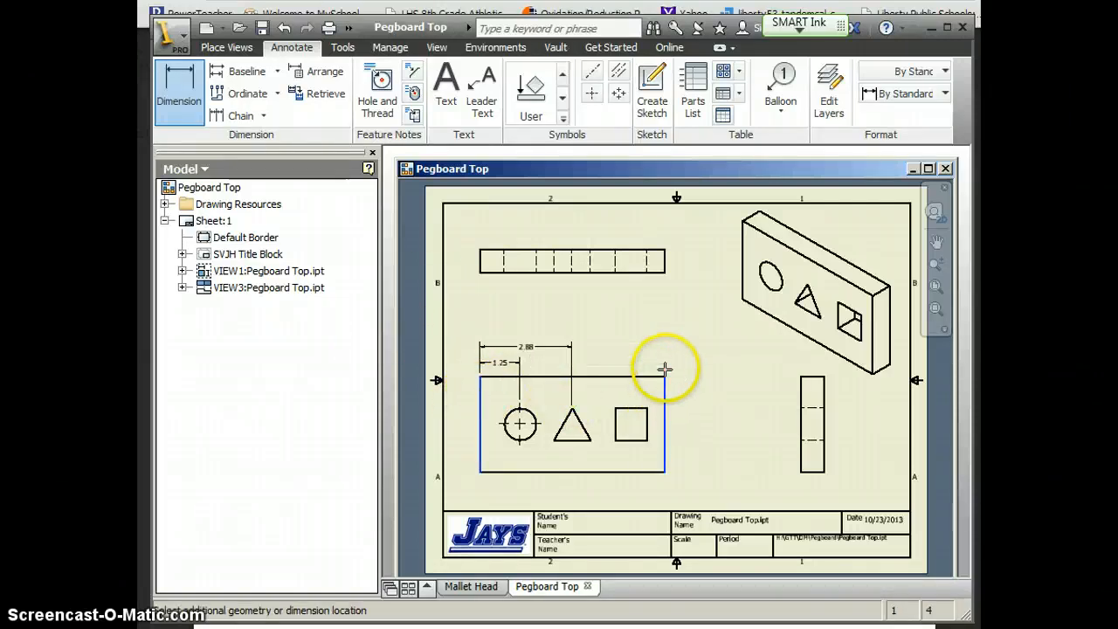
left_click(665, 330)
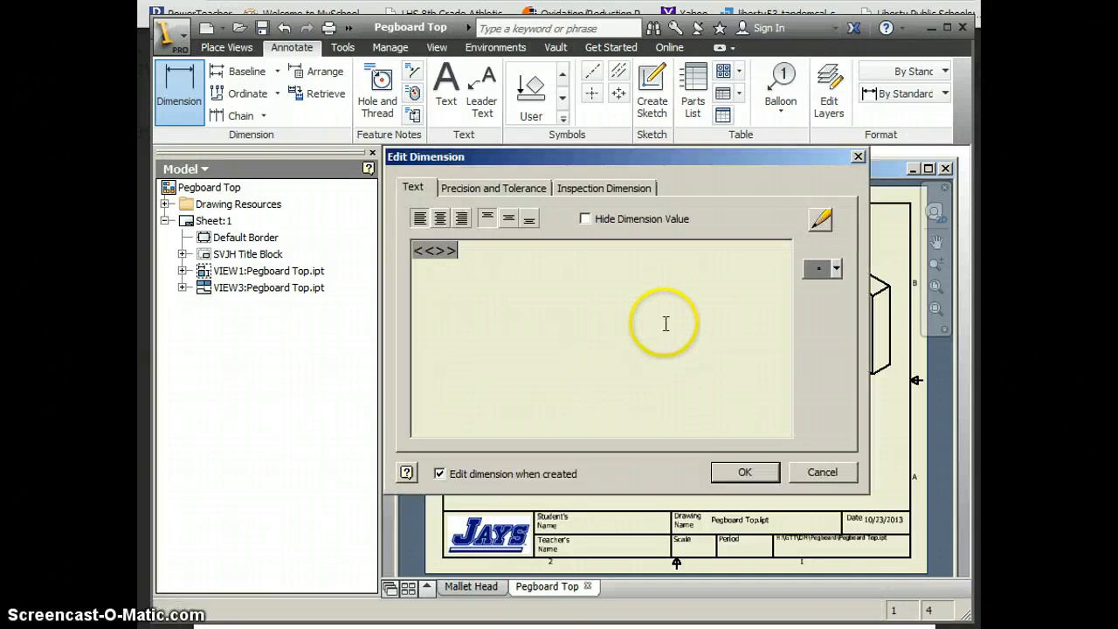
left_click(740, 475)
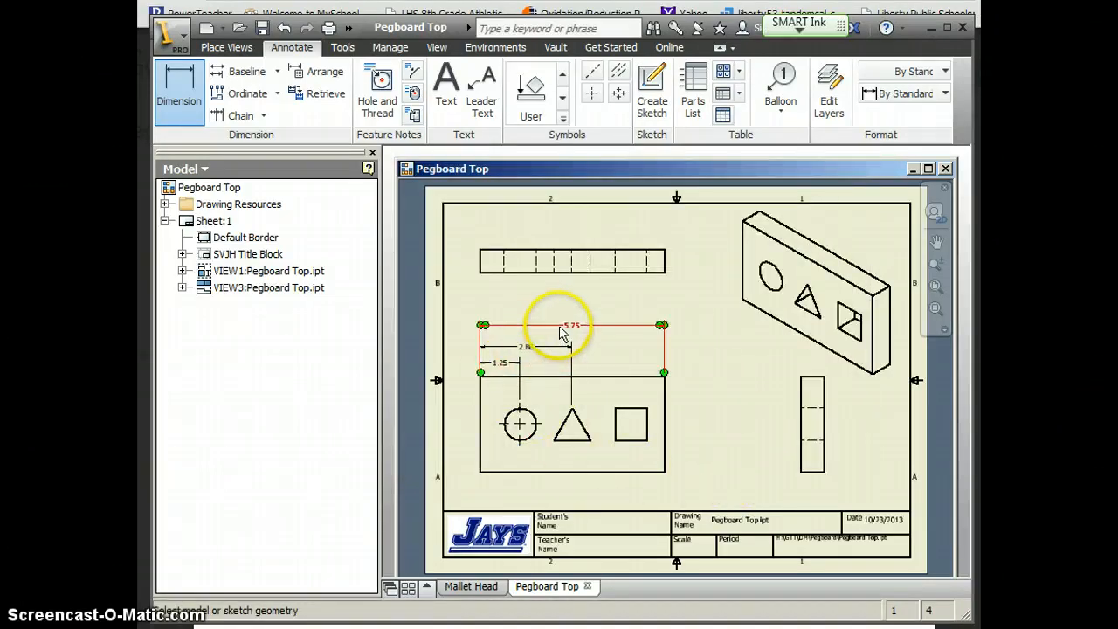
left_click(664, 415)
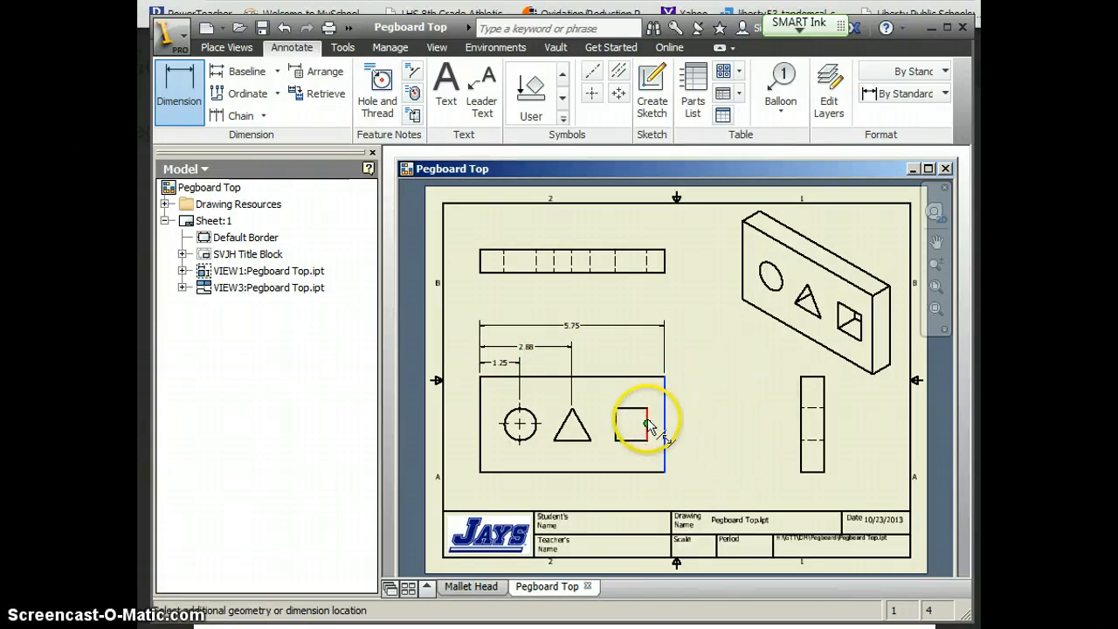
left_click(647, 426)
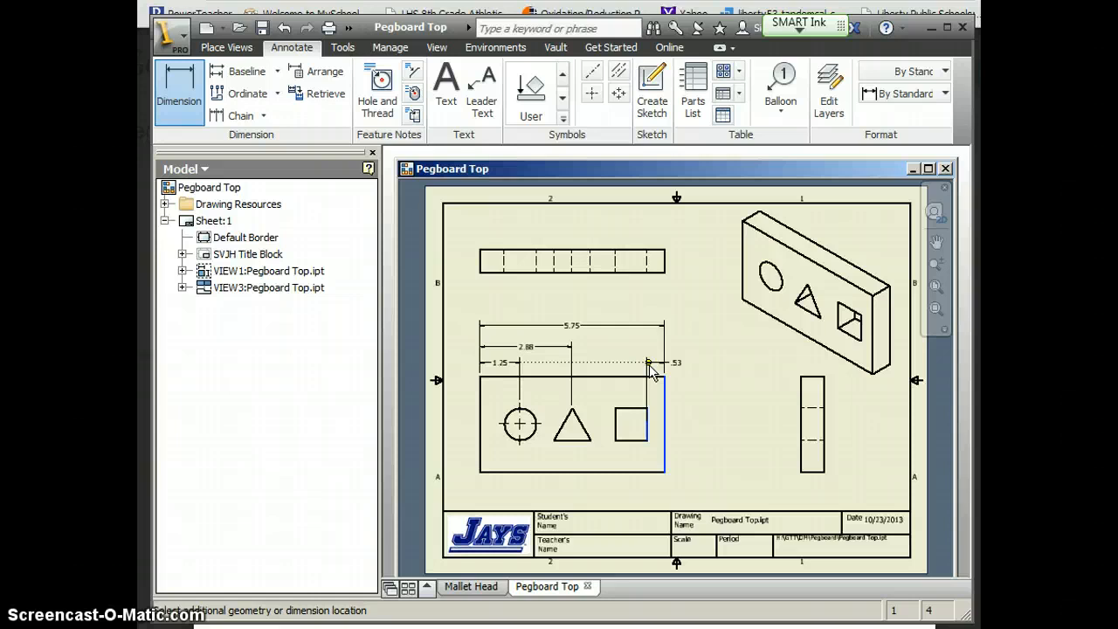
key("Escape")
Step: Dimension the gap from the square's right side to the front view's right edge, placing it above the view
left_click(168, 107)
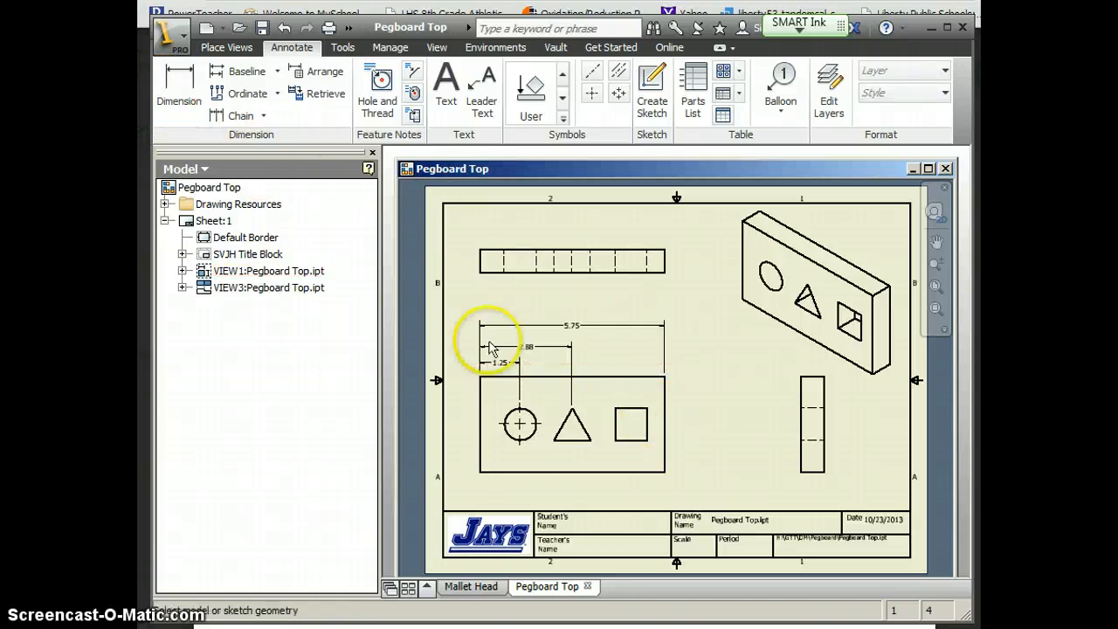
left_click(647, 419)
left_click(664, 423)
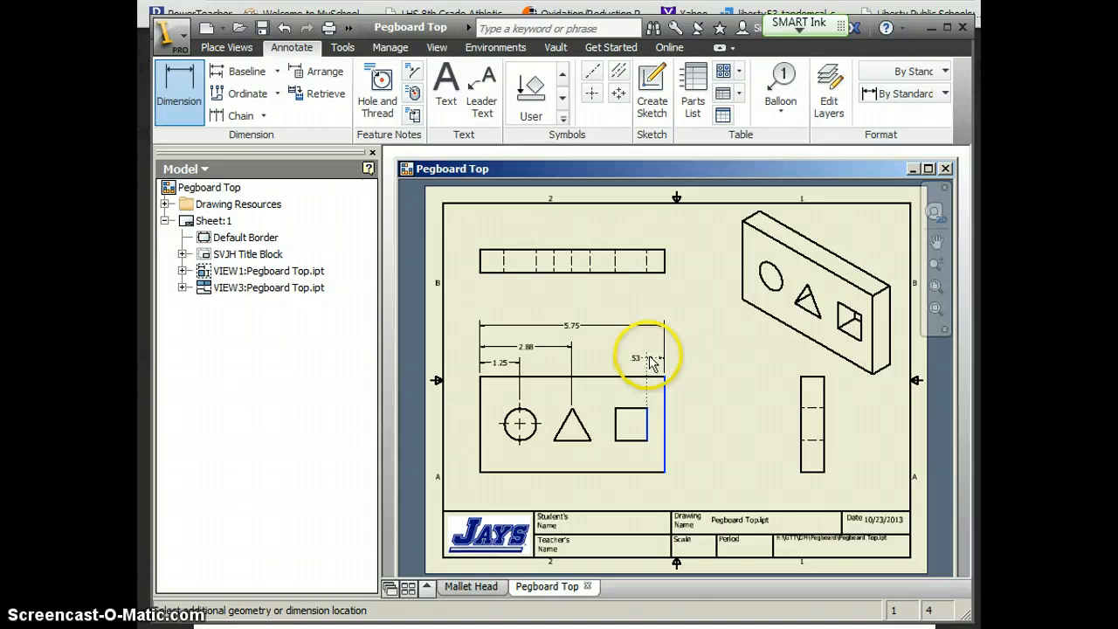
left_click(649, 356)
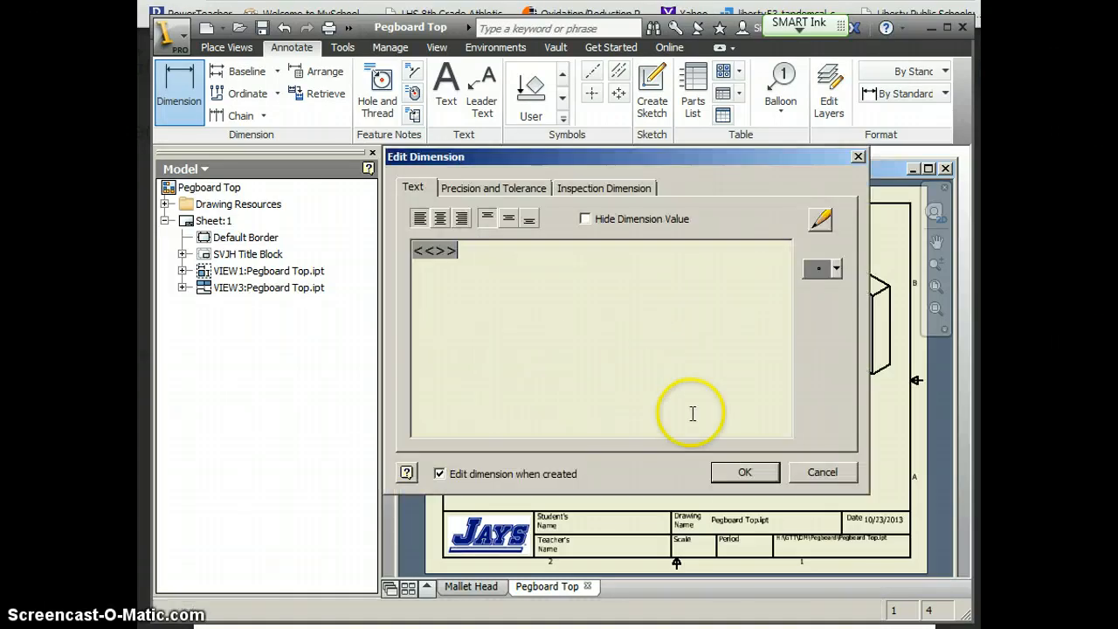
left_click(746, 469)
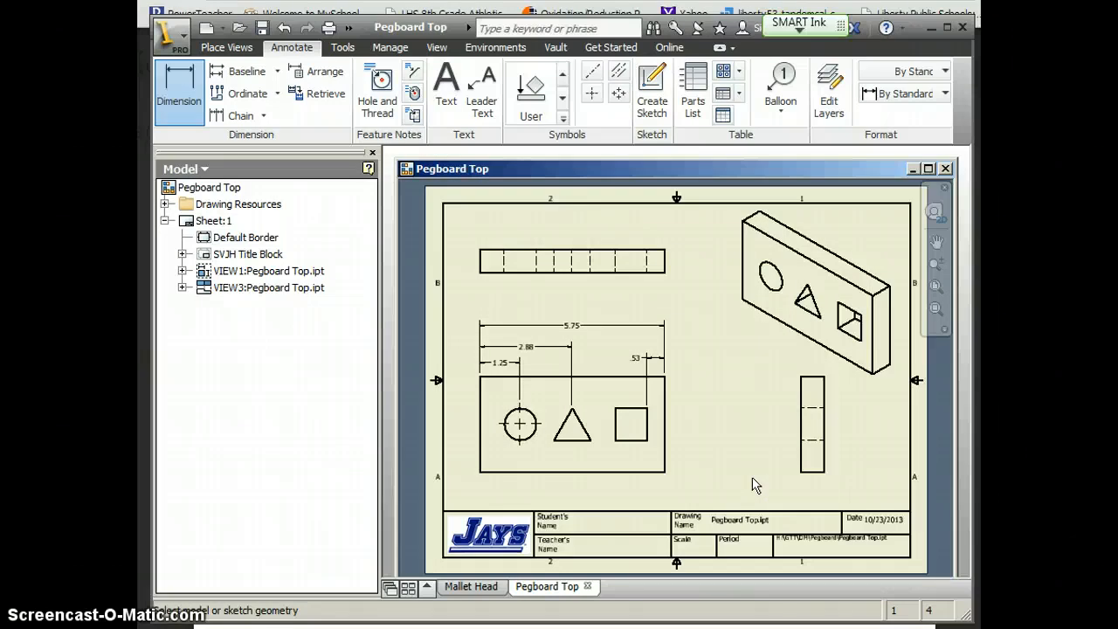
Step: Dimension the vertical distance from the front view's top edge to the circle's center, placing it left of the view
left_click(505, 362)
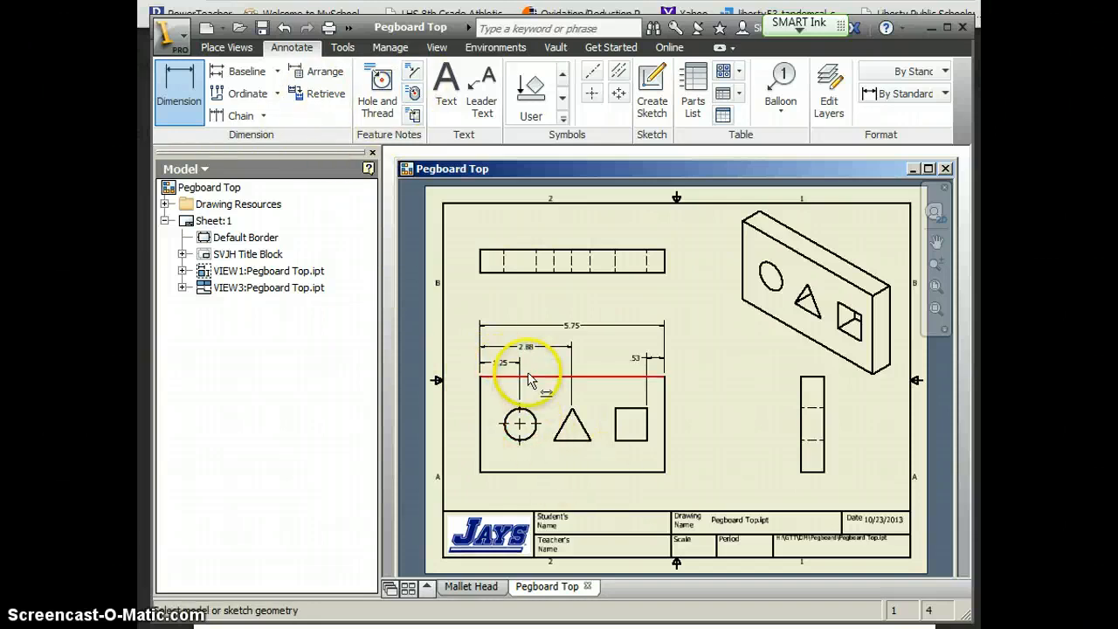
left_click(527, 376)
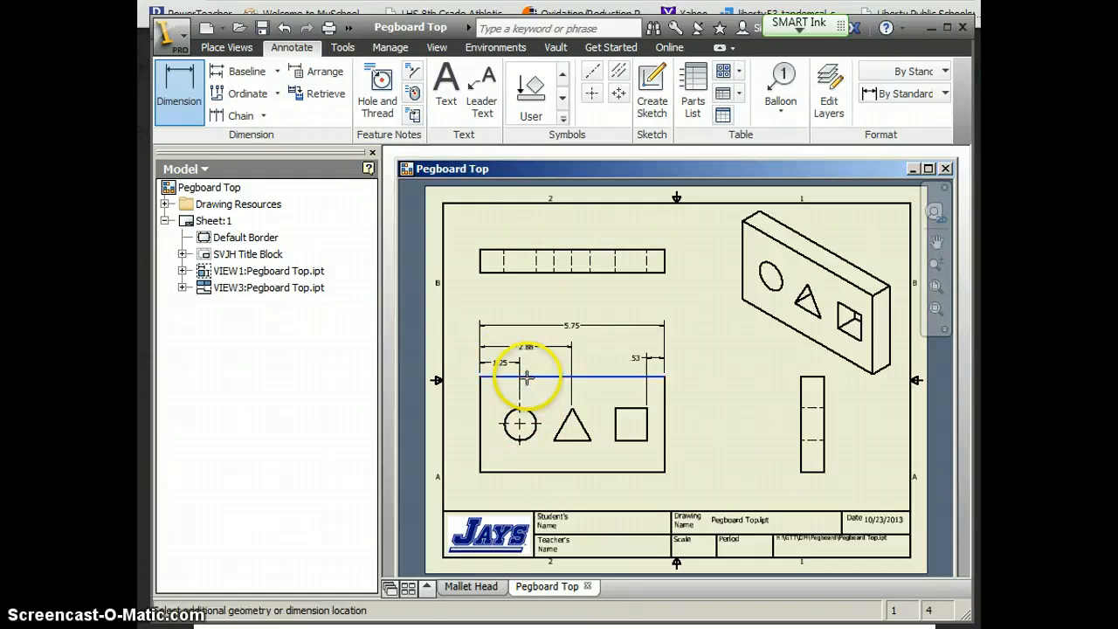
left_click(520, 424)
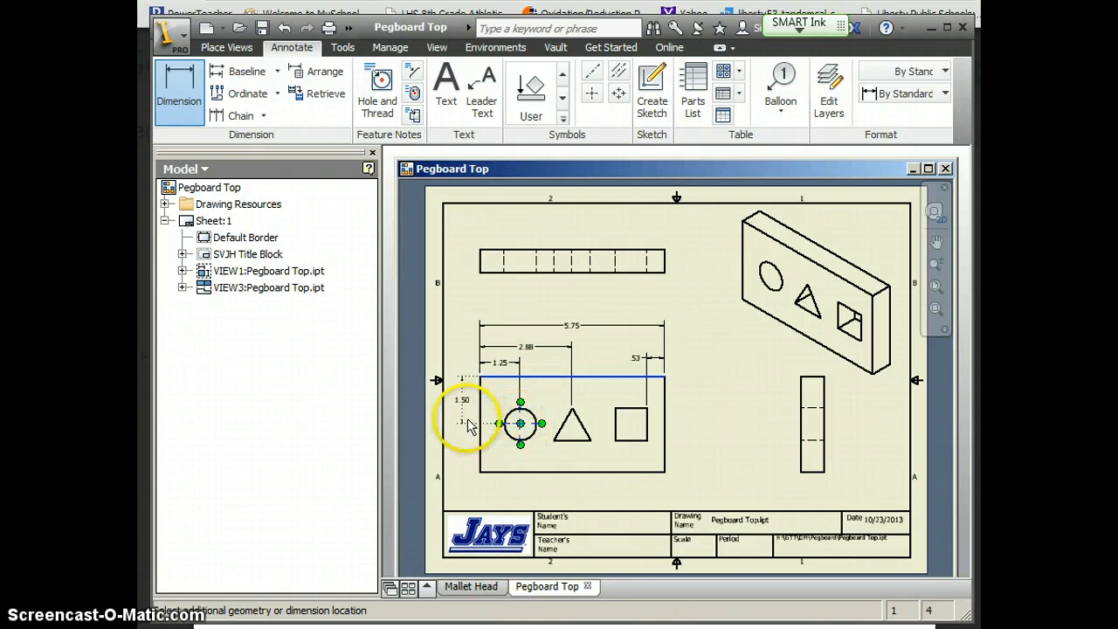
left_click(468, 426)
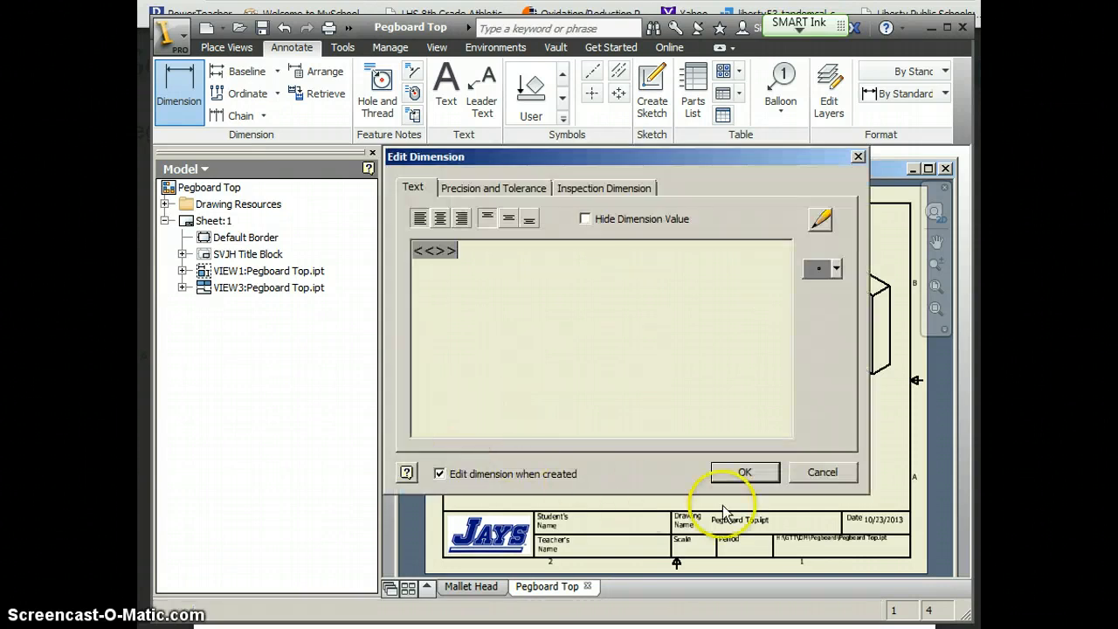
left_click(749, 470)
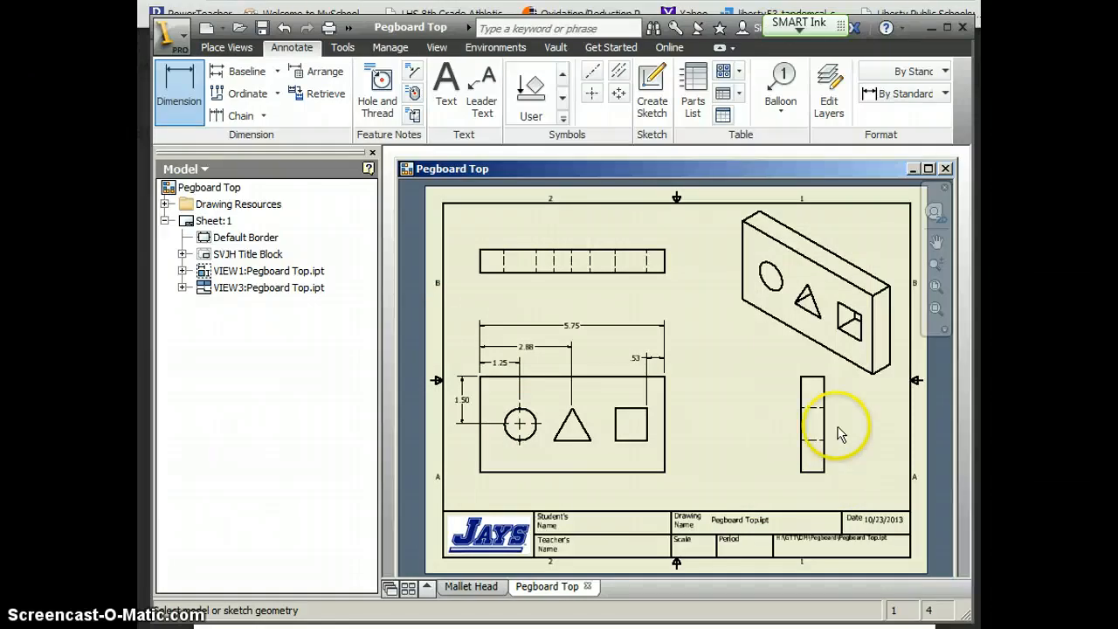
Step: Dimension the board's thickness along the top view's right edge, placing it right of the view
left_click(668, 262)
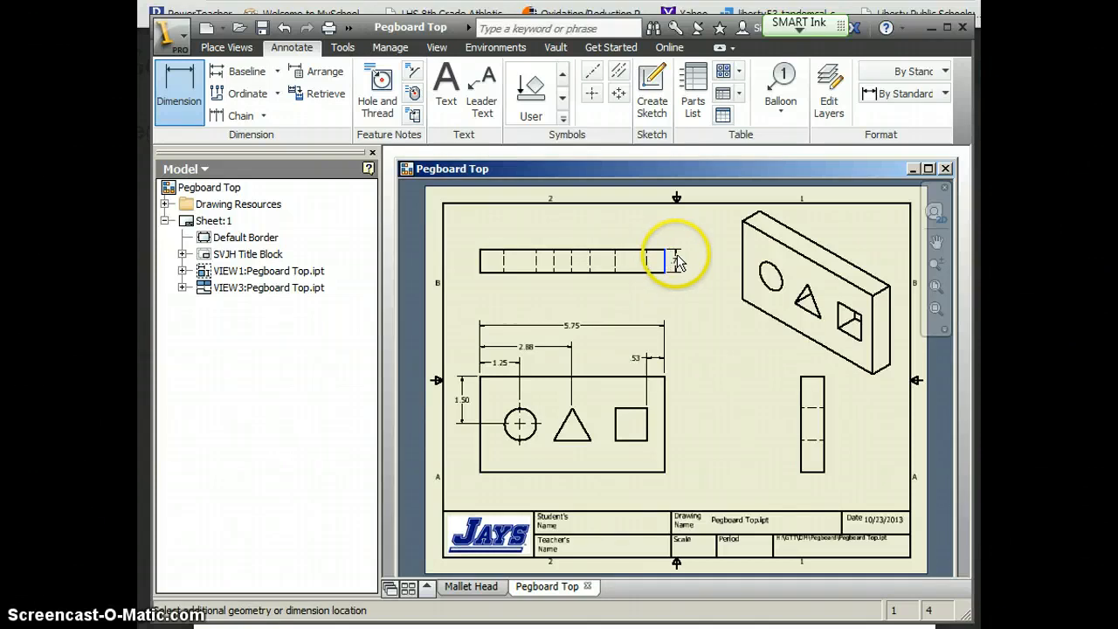
left_click(679, 262)
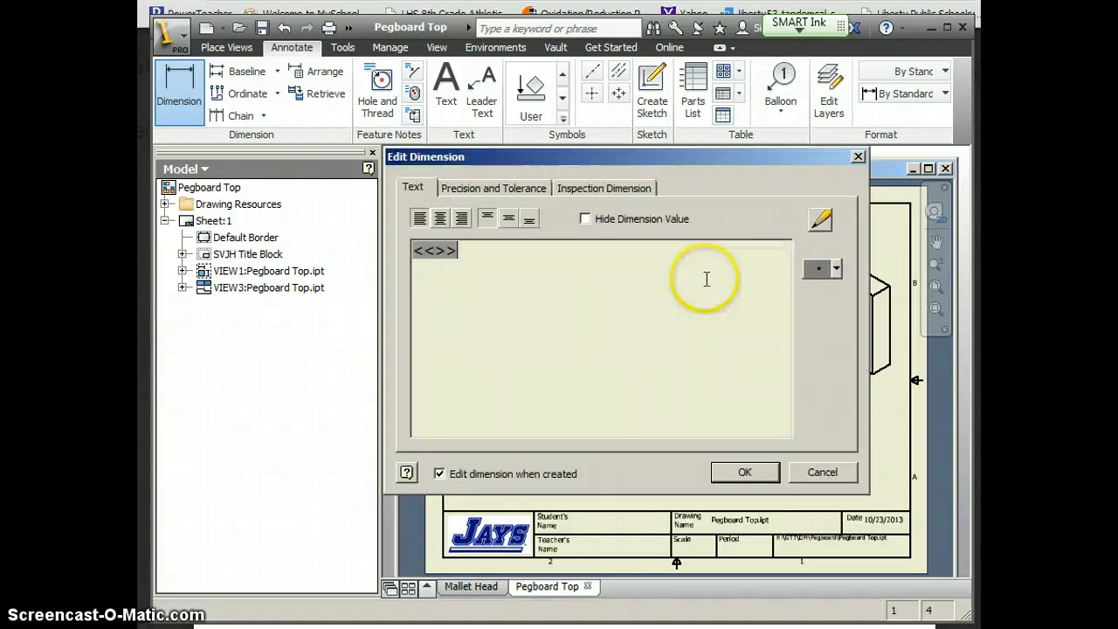
left_click(745, 473)
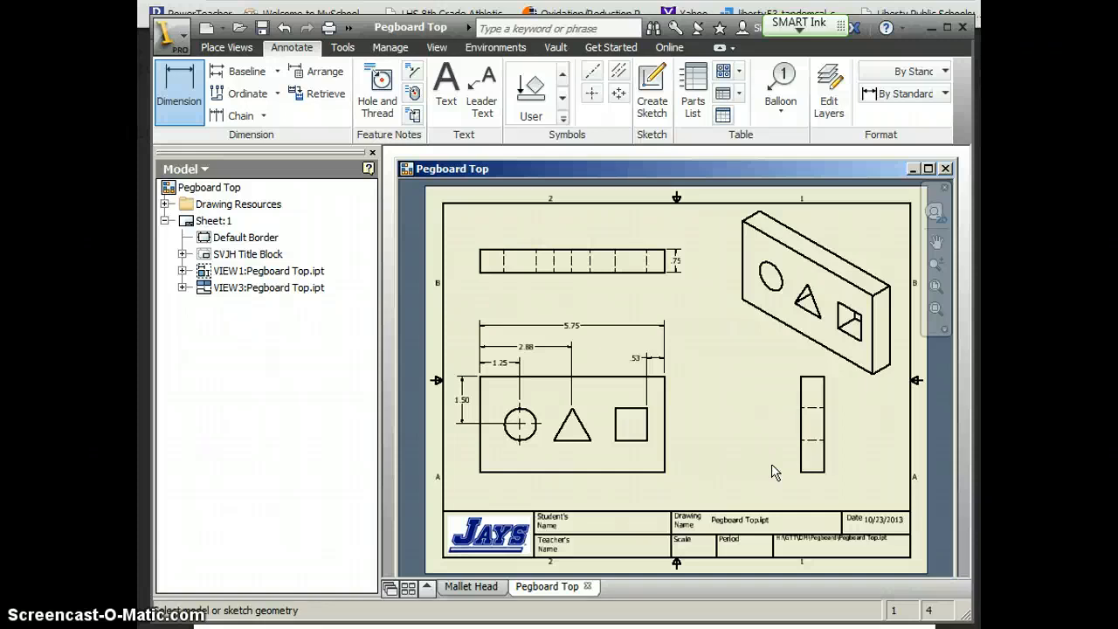
Step: Add a diameter dimension to the circular hole, placing its text below the front view's lower-left corner
left_click(510, 432)
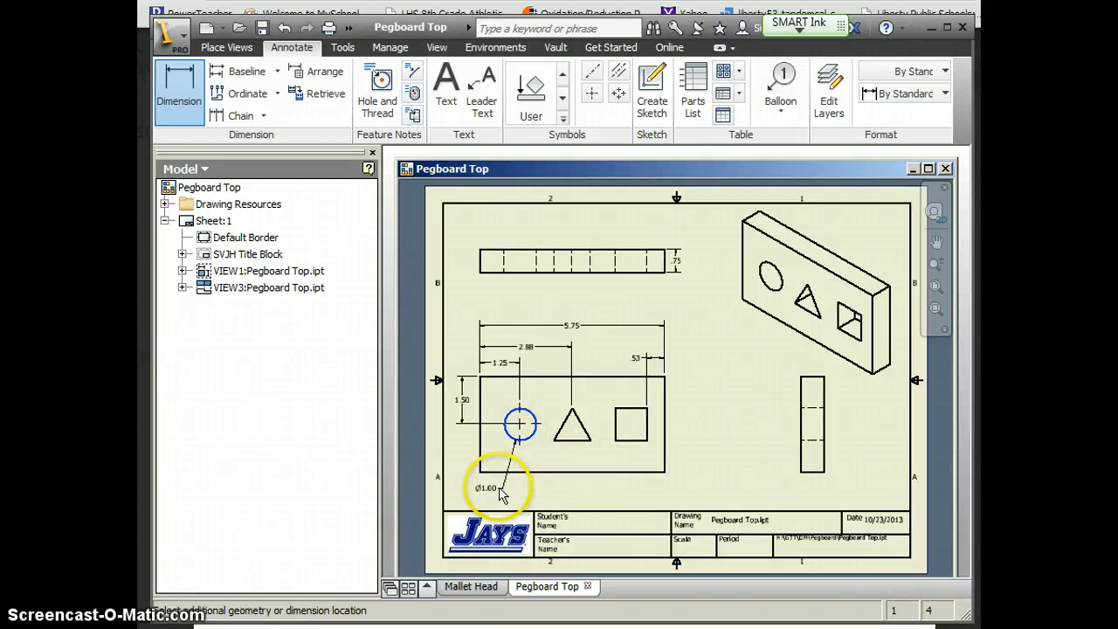
left_click(496, 487)
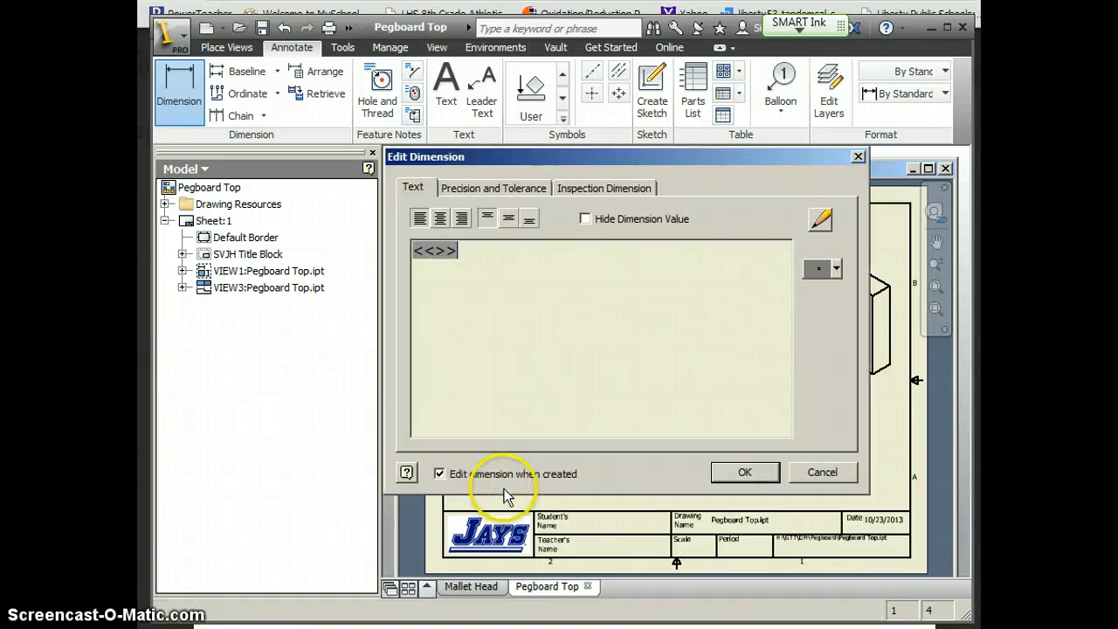
left_click(745, 471)
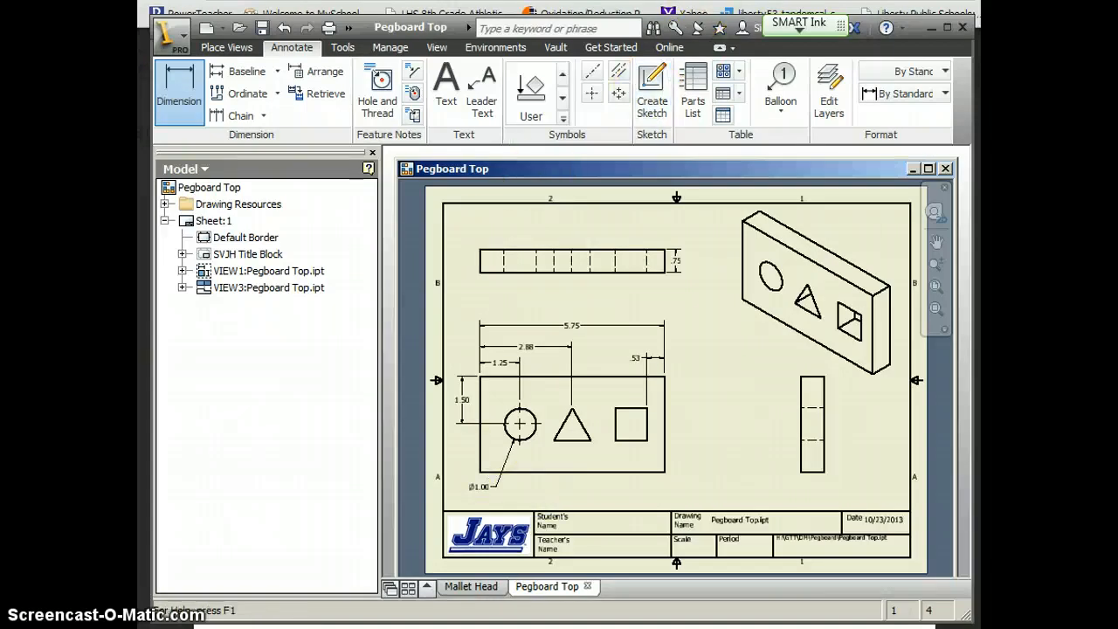
Step: Following the Pegboard Title Blocks reference, add the leader note 1" Tall Triangle to the triangle's bottom edge, placing it below the front view
left_click(705, 4)
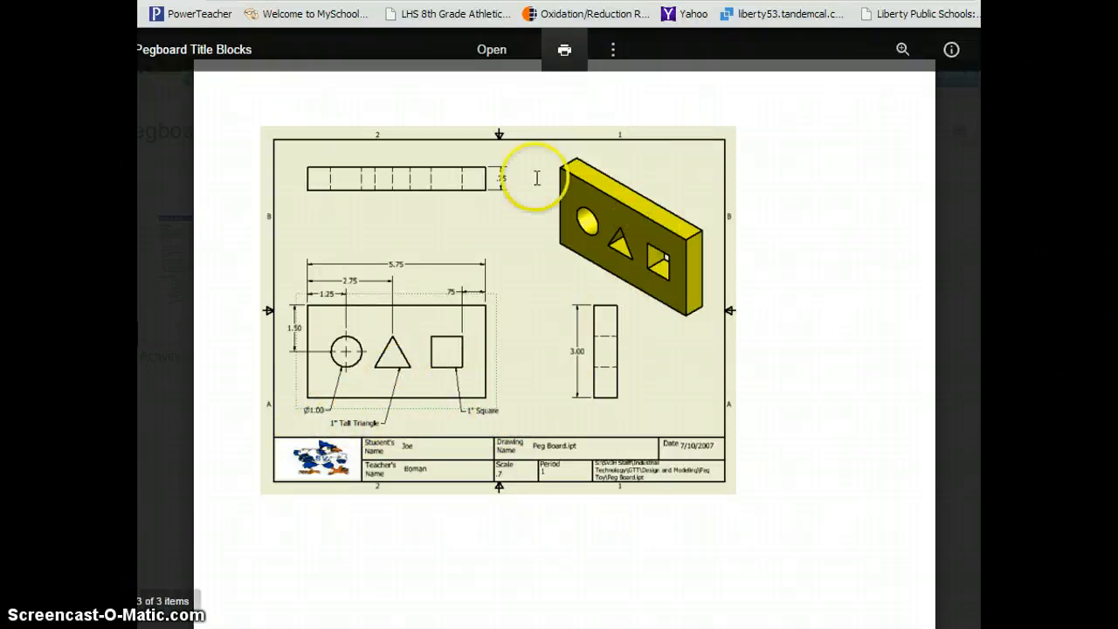
left_click(531, 623)
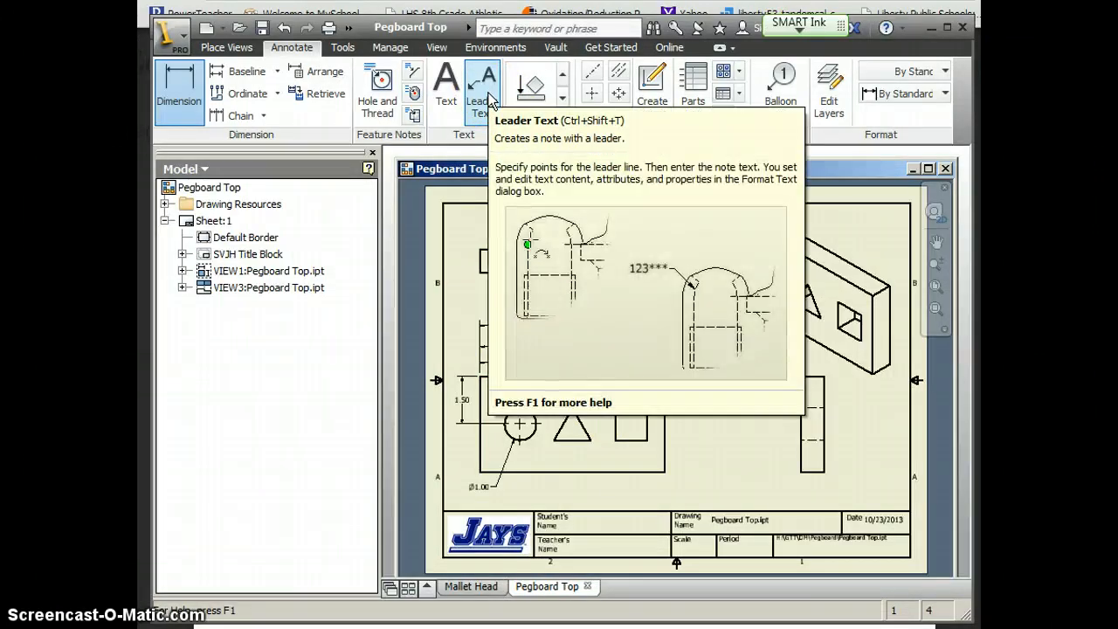
left_click(487, 98)
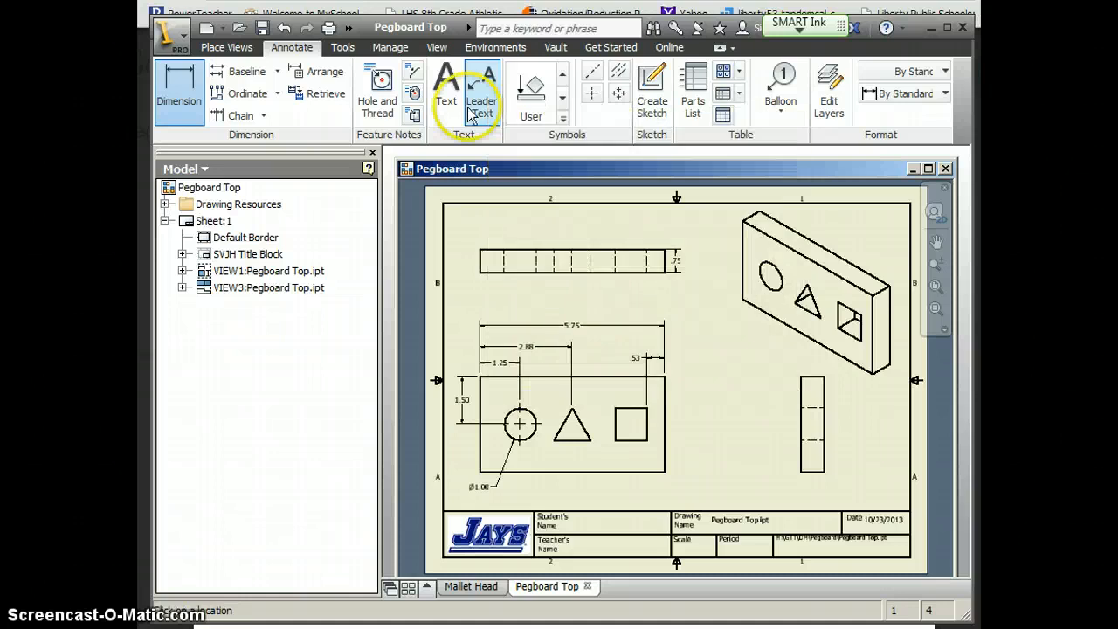
left_click(583, 441)
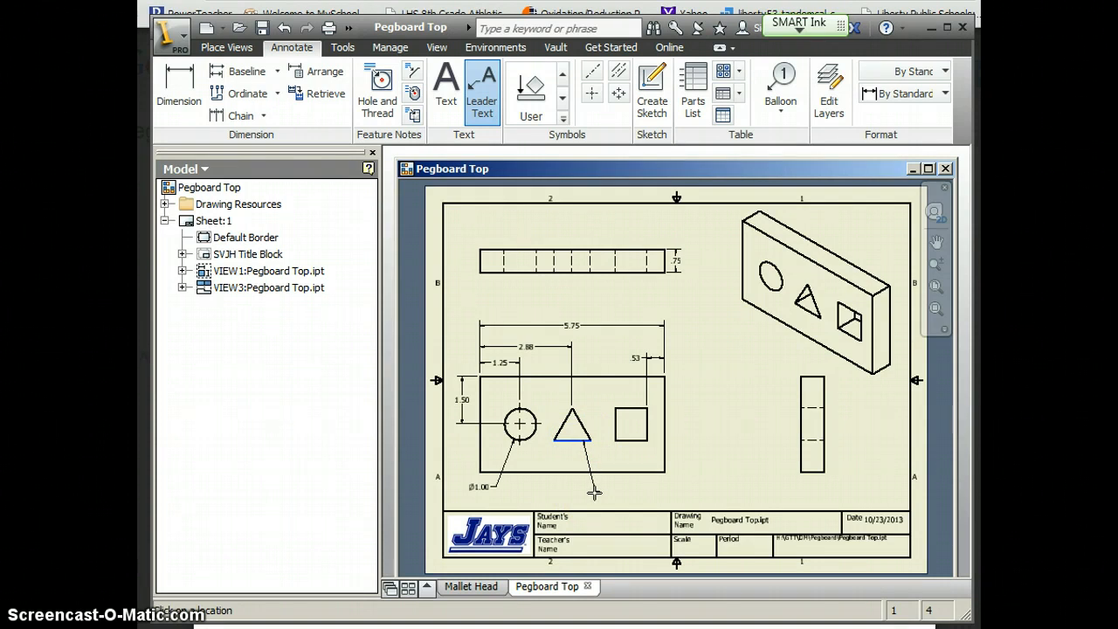
right_click(593, 493)
left_click(643, 491)
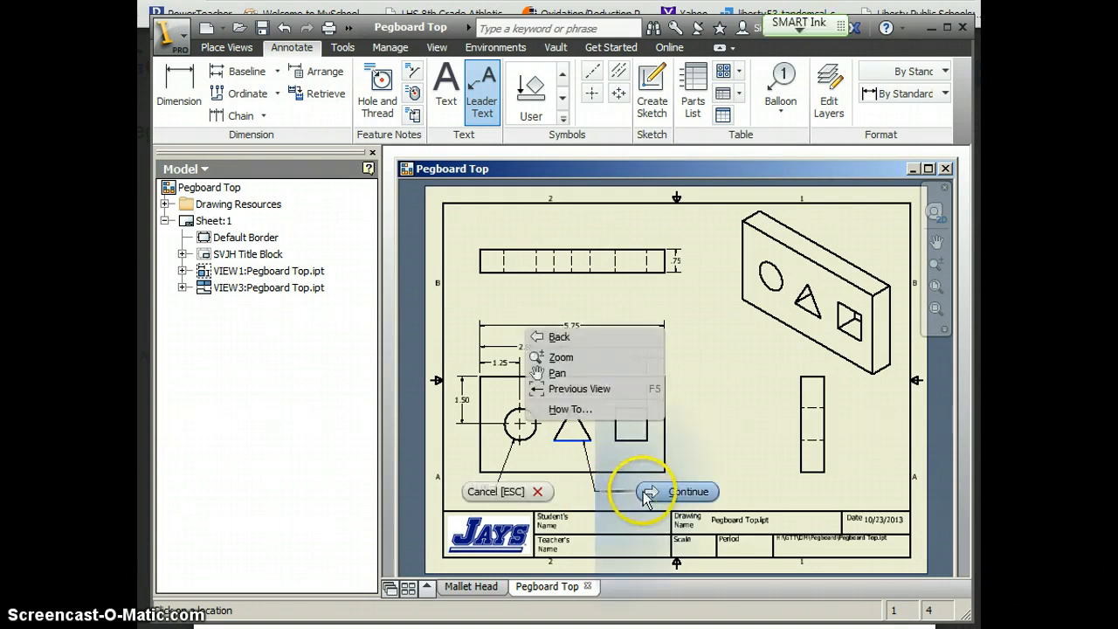
left_click(462, 476)
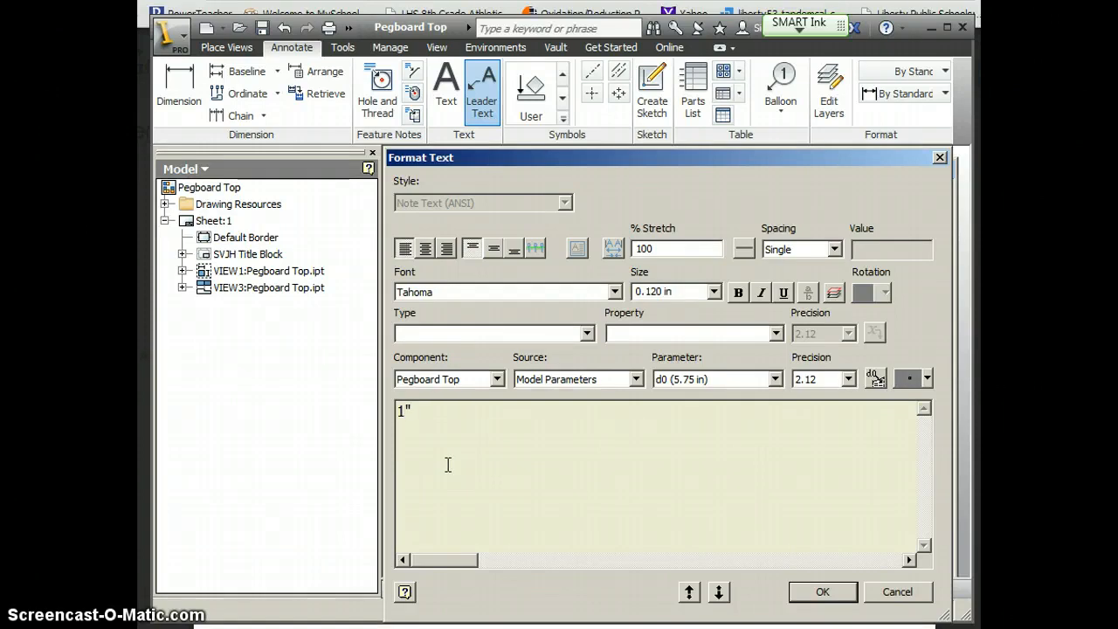
type("1\" Tall Triangle")
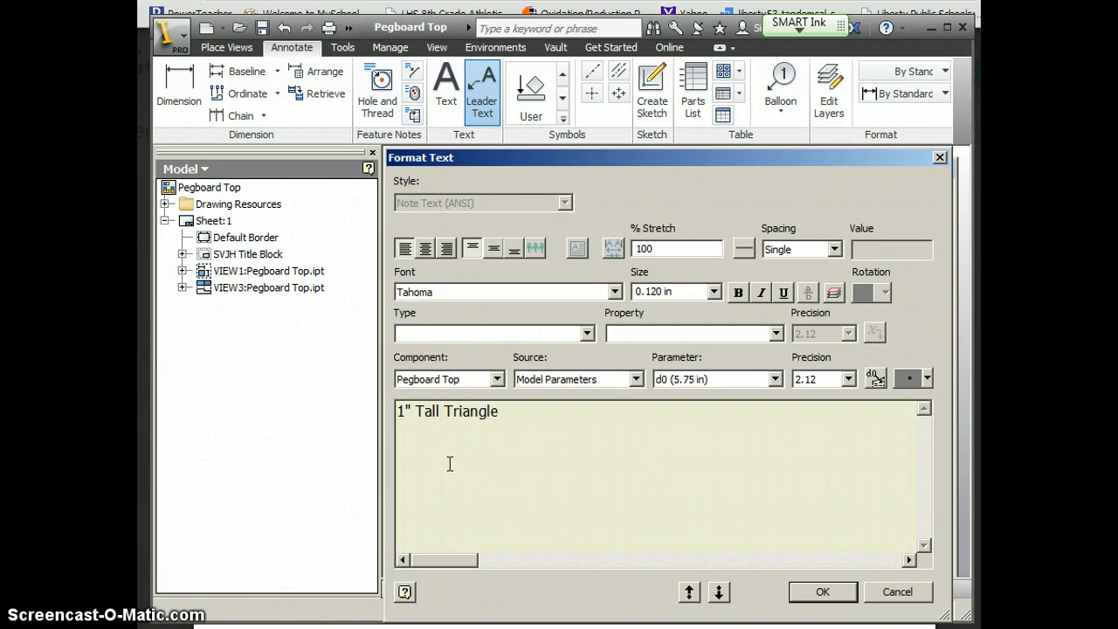
left_click(823, 592)
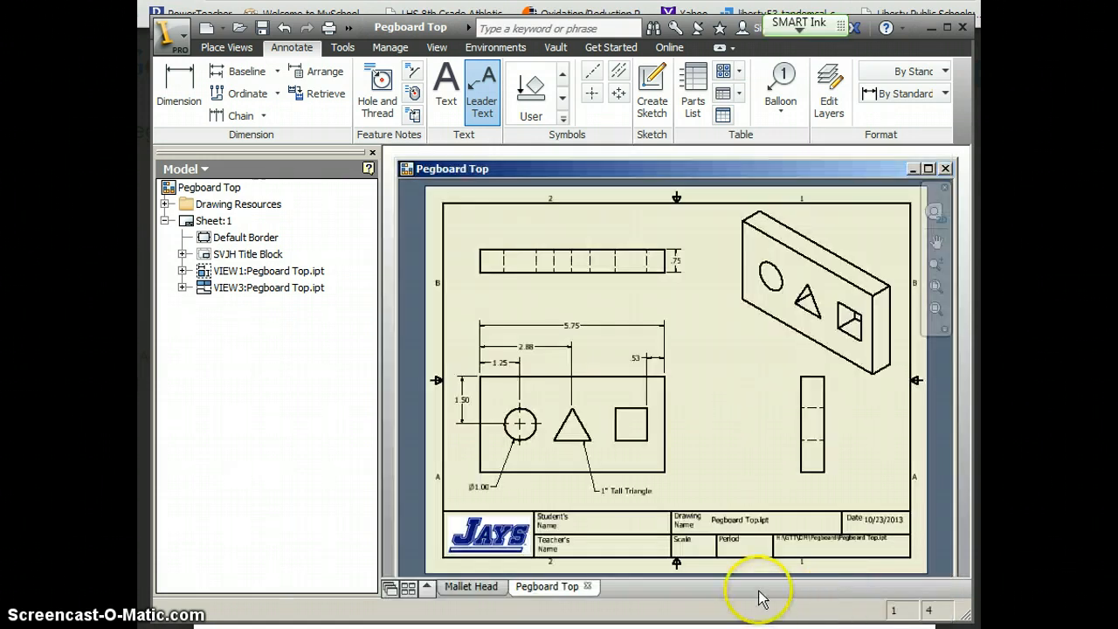
Step: Add the leader note 1" Square to the square's bottom edge, placing it below the front view's lower-right corner
left_click(637, 442)
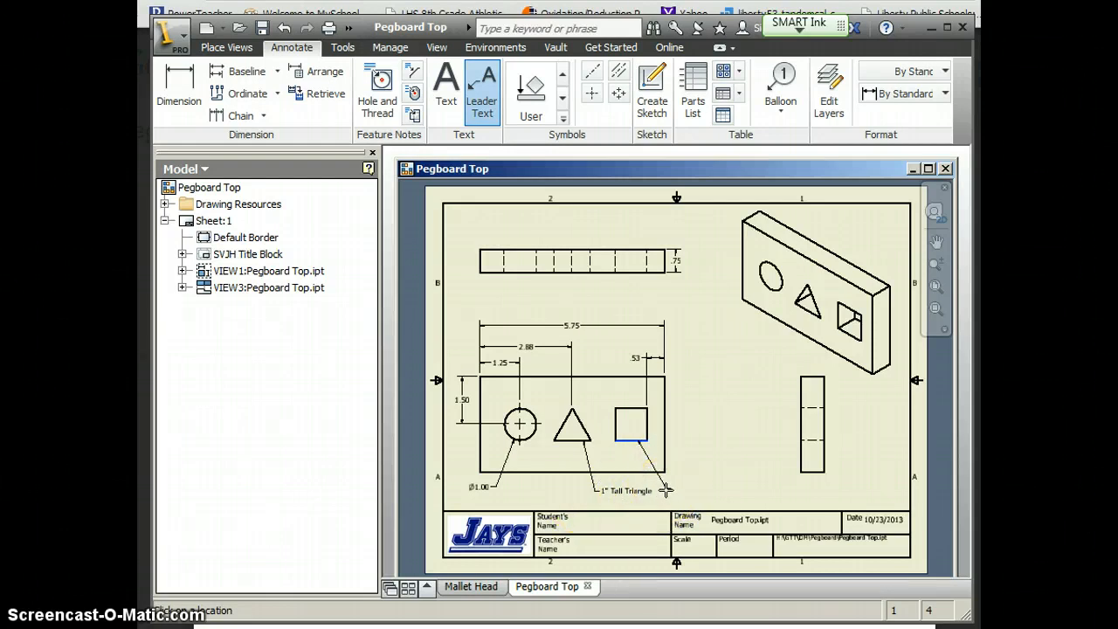
right_click(666, 491)
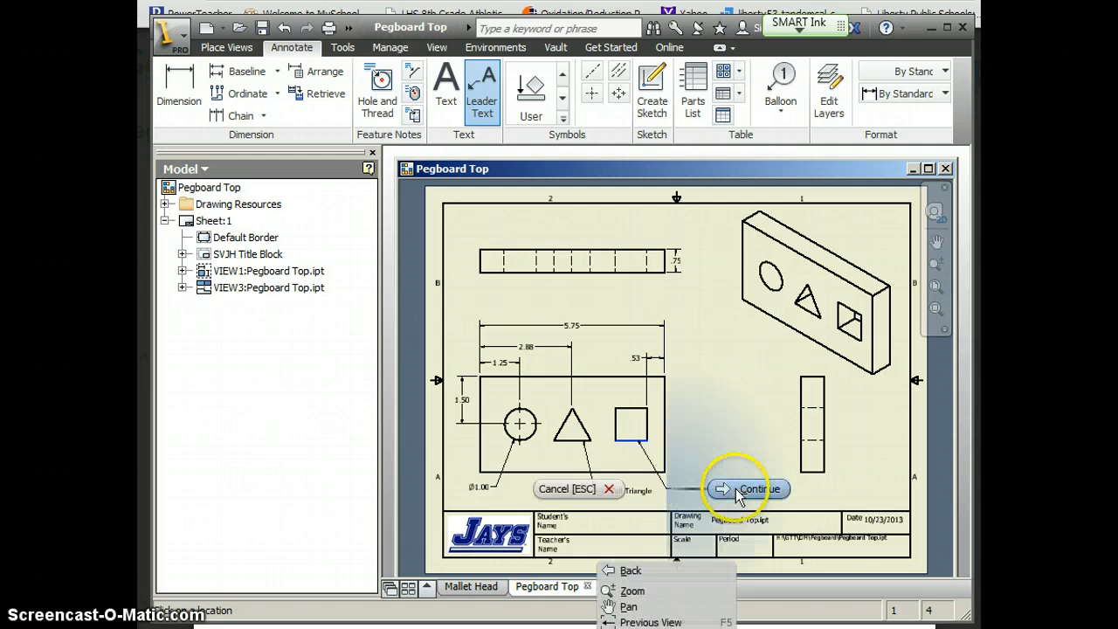
left_click(736, 486)
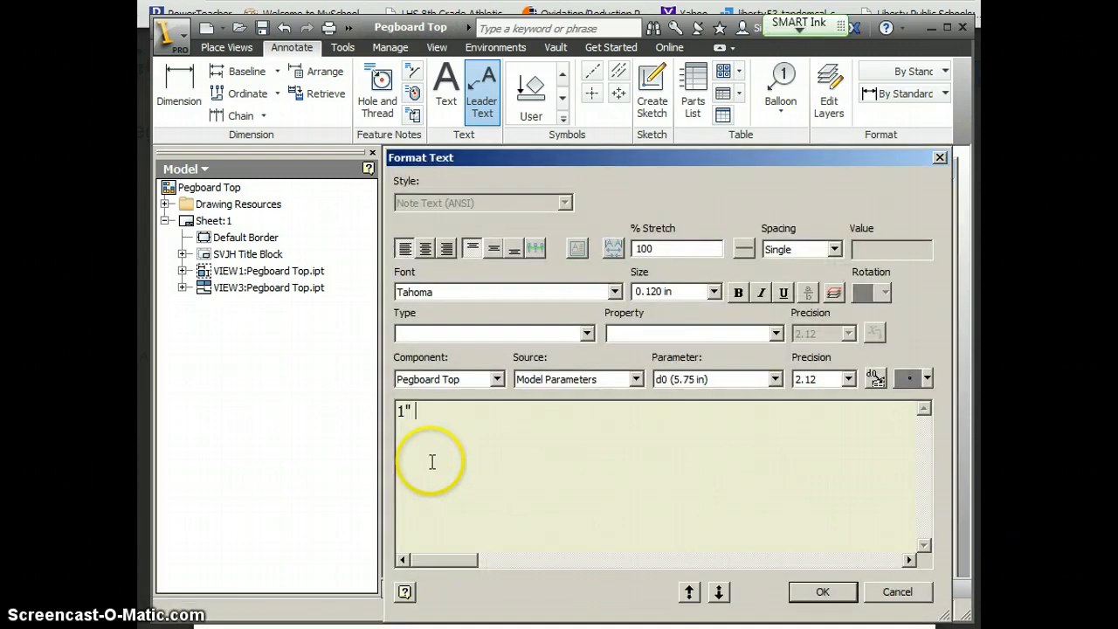
type("1\" Square")
left_click(834, 591)
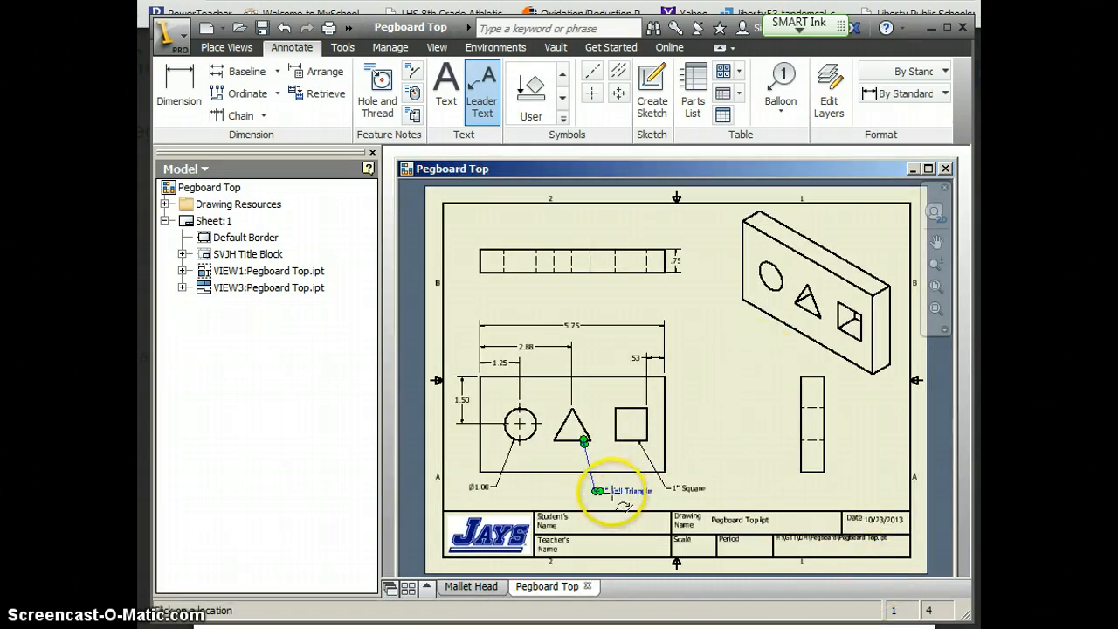
Step: Exit the Leader Text command and reposition the triangle and square notes to the left of their leader lines, below the front view
left_click(629, 491)
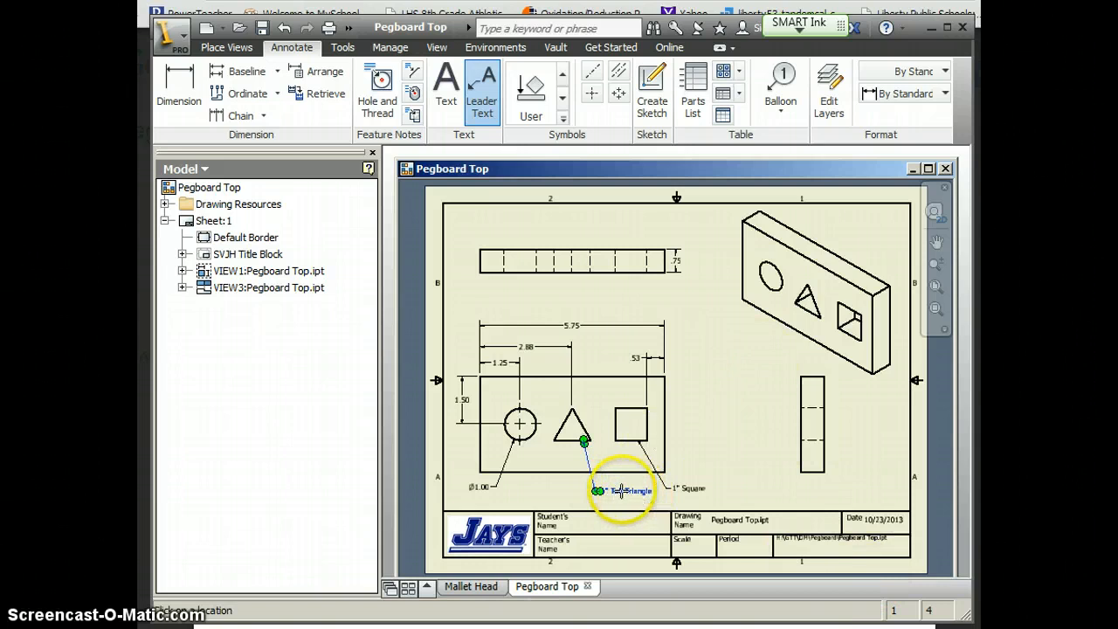
right_click(570, 493)
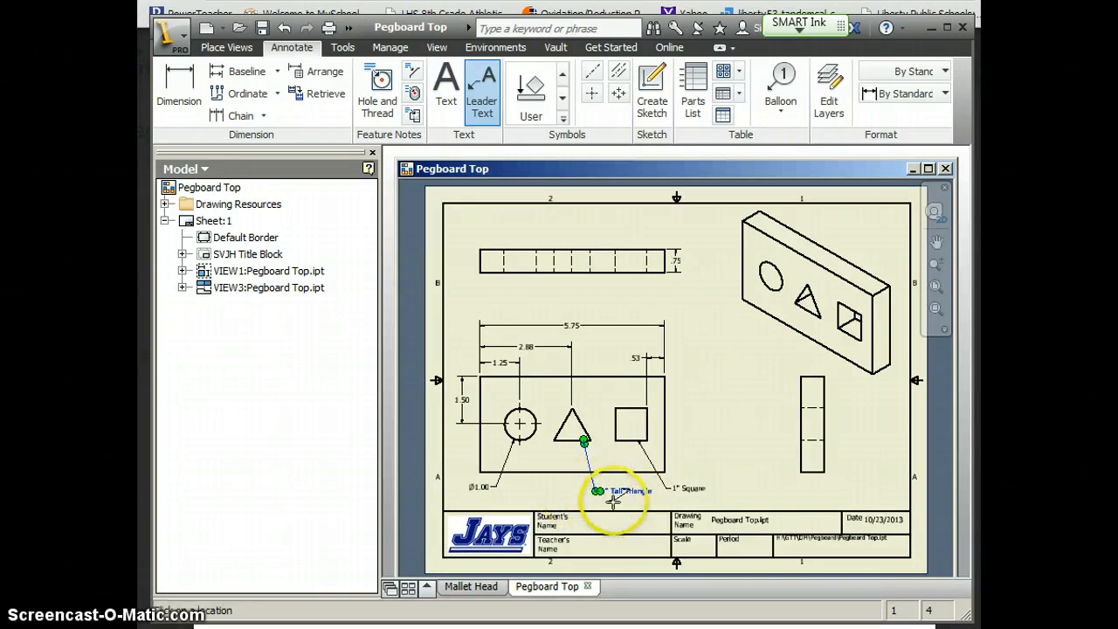
key("Escape")
left_click_drag(597, 492, 577, 491)
left_click_drag(671, 487, 636, 494)
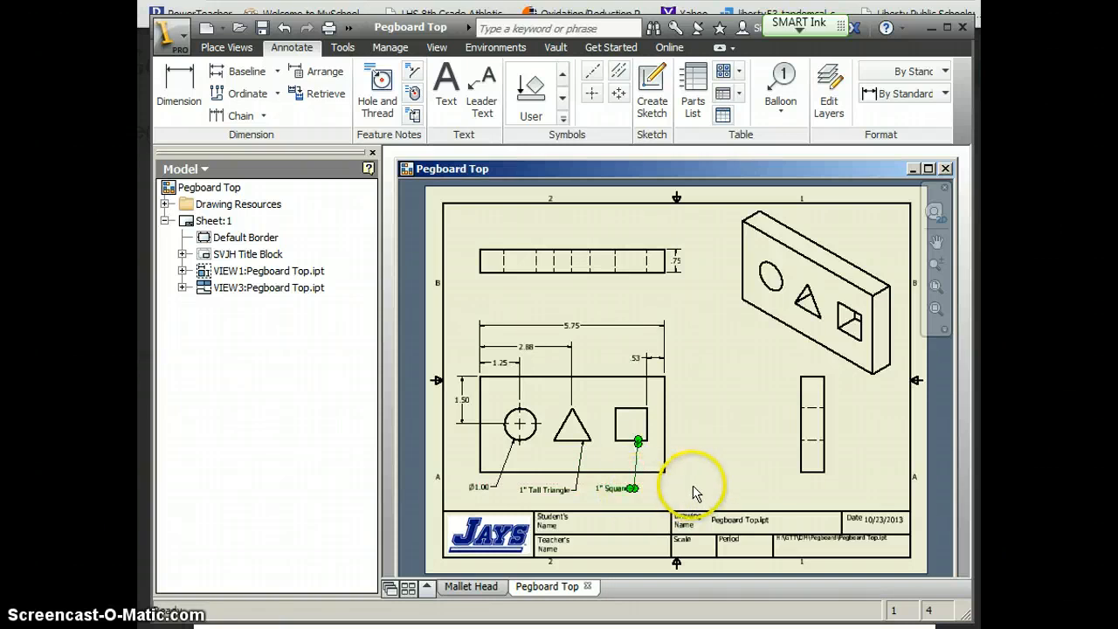
left_click(712, 492)
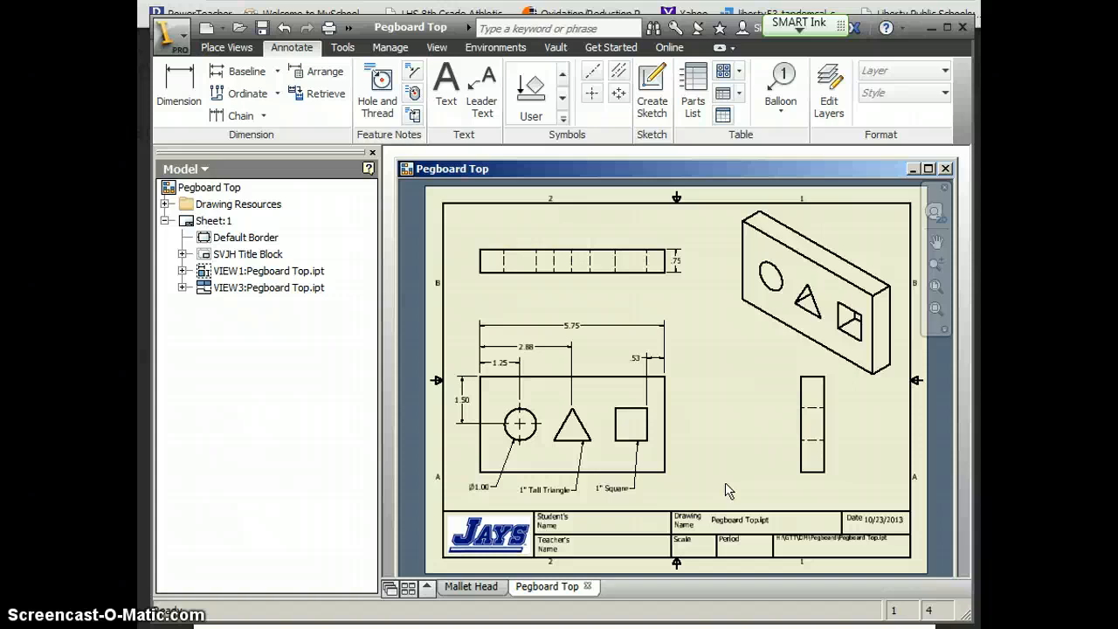
left_click(639, 442)
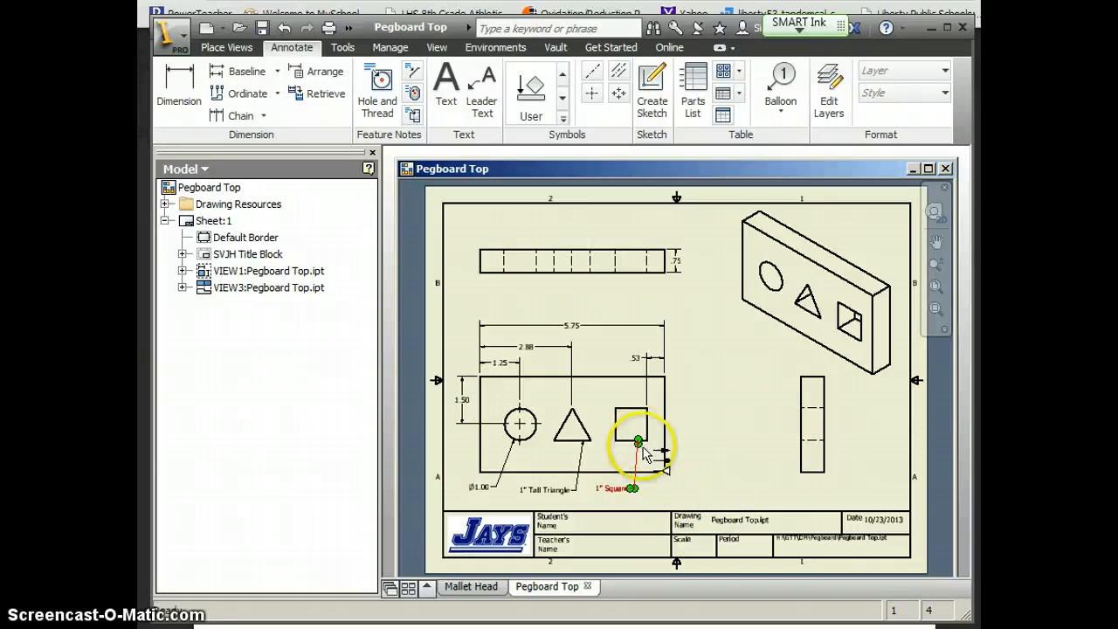
left_click(644, 470)
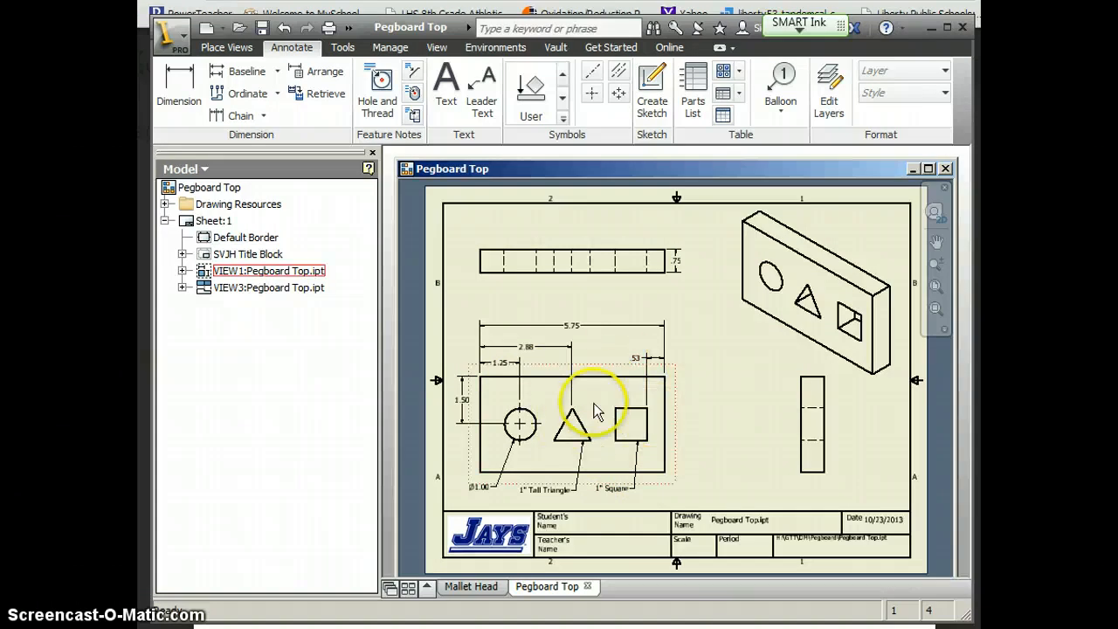
Step: Edit the isometric view to use the Shaded display style
left_click(777, 354)
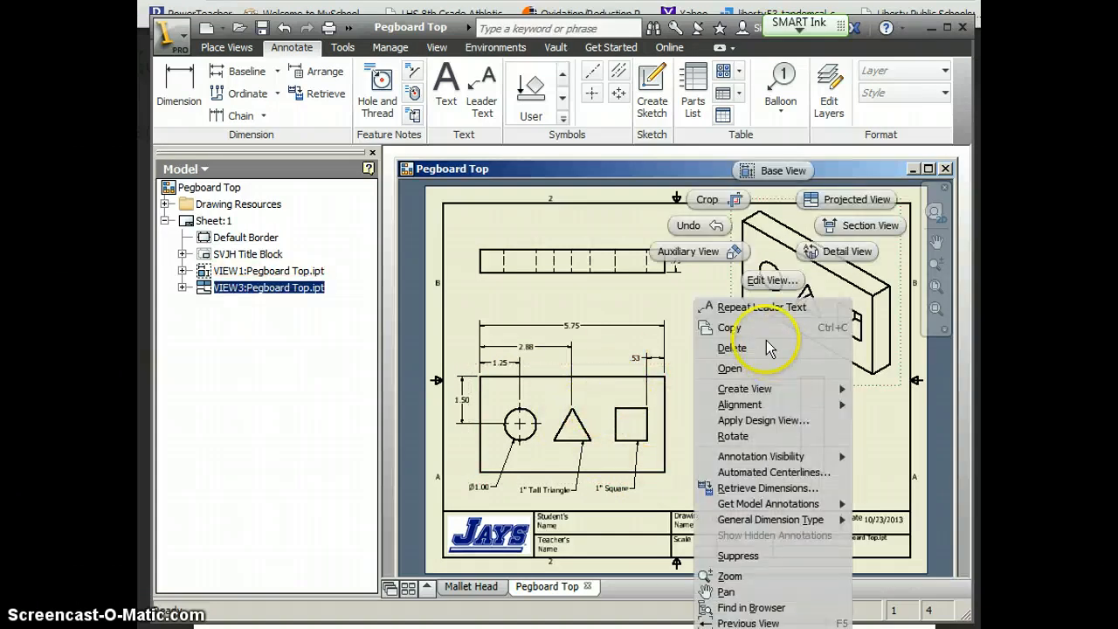
left_click(770, 280)
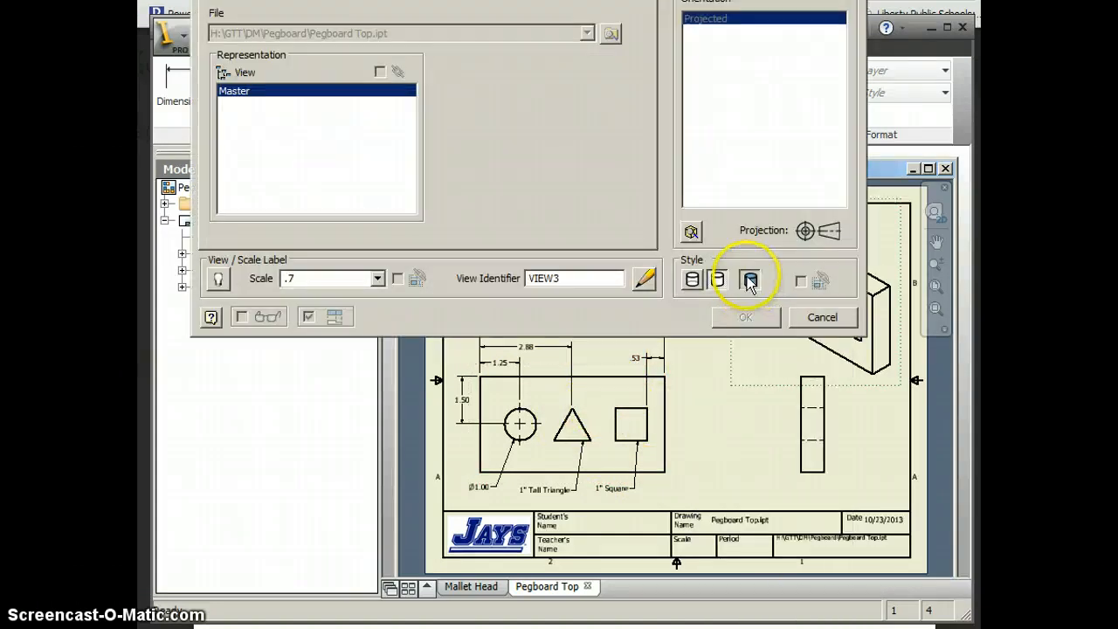
left_click(750, 279)
left_click(745, 317)
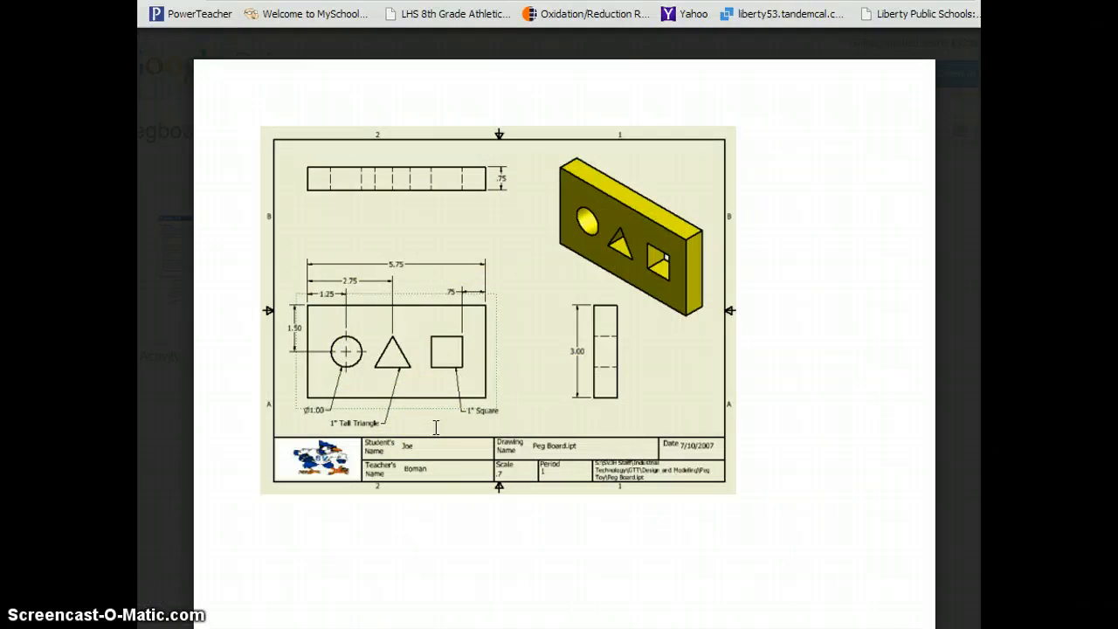
Step: Return to the Inventor drawing and start a general dimension for the side view's height
left_click(684, 628)
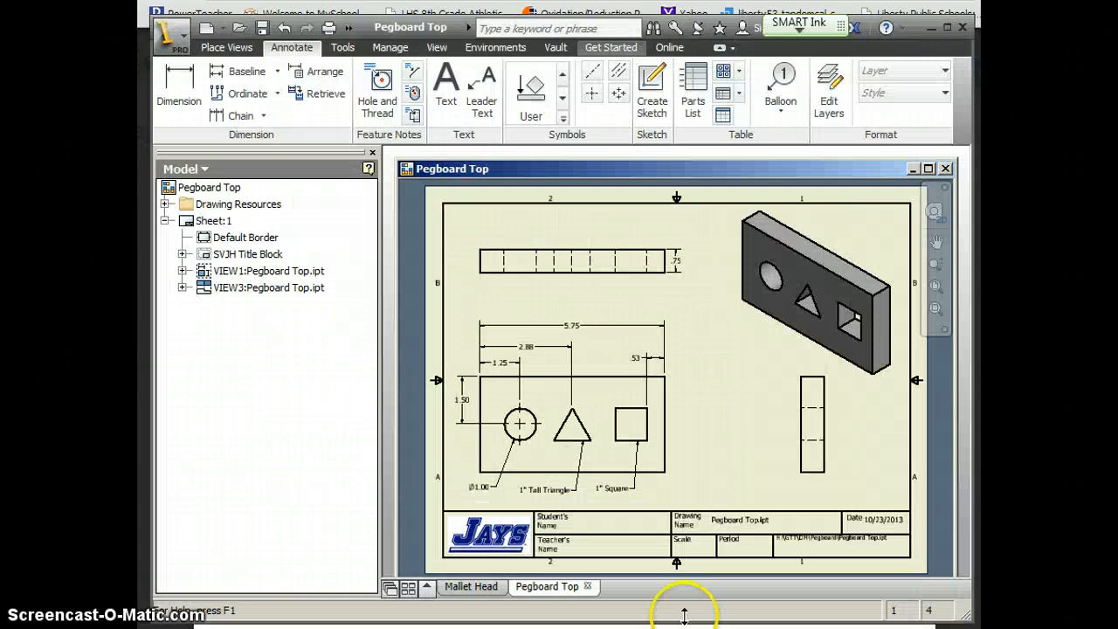
left_click(176, 90)
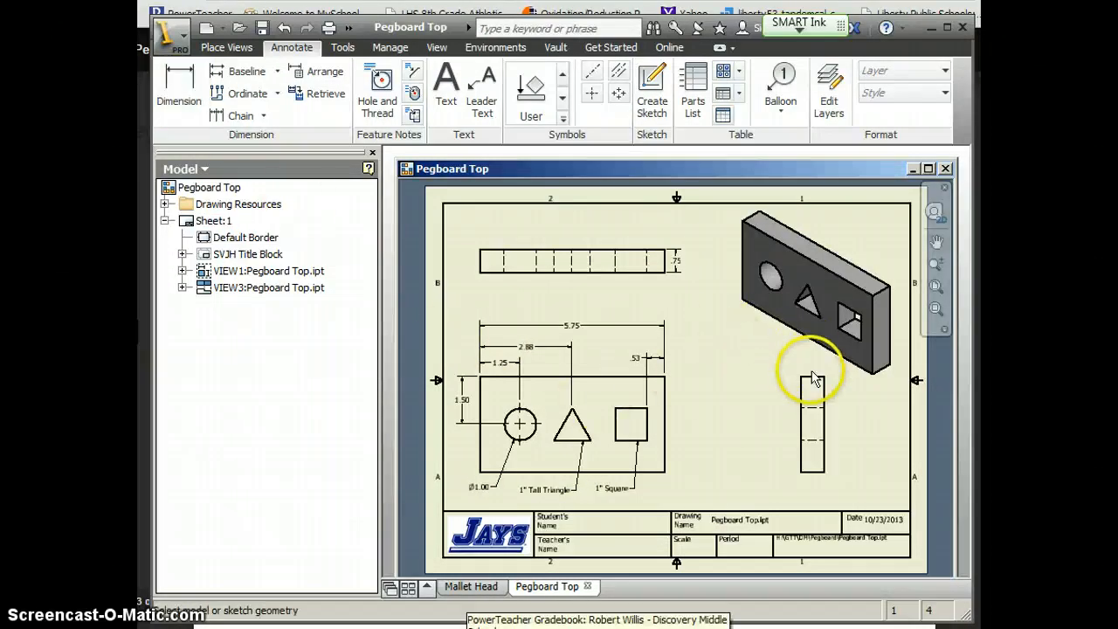